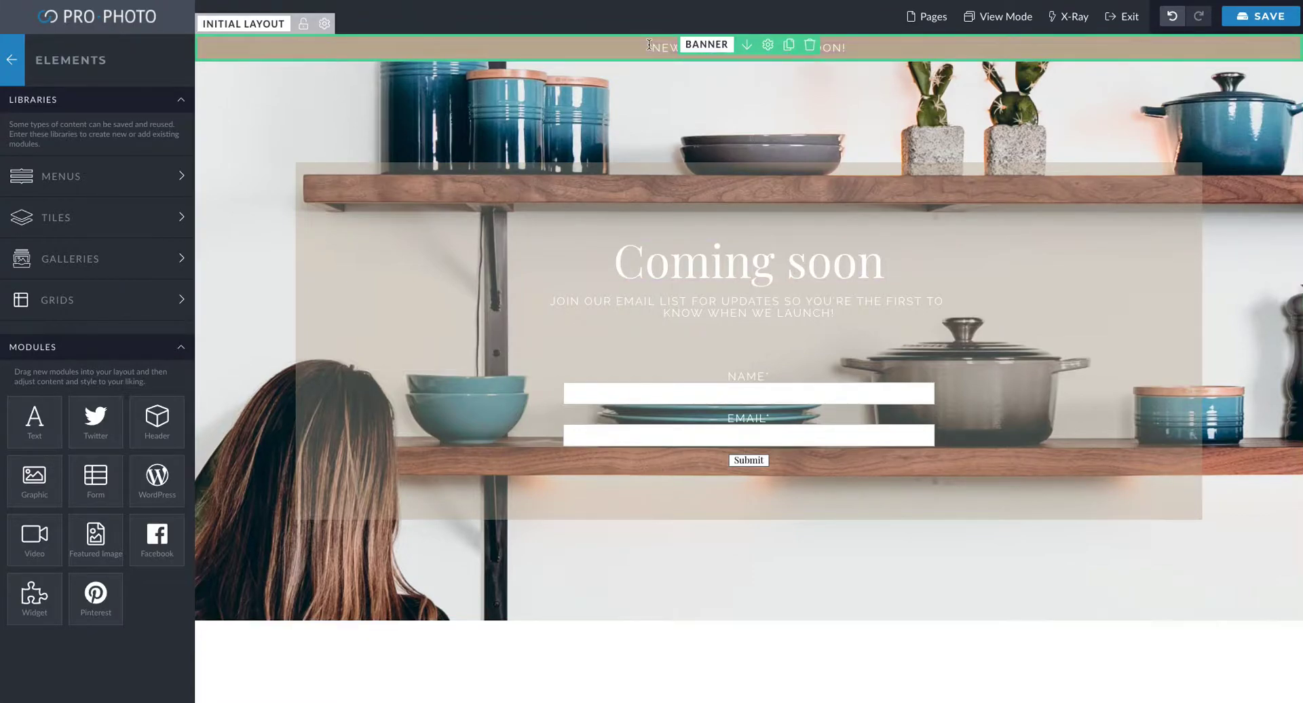
# Replace the banner text with "WE'RE WORKING ON SOMETHING REALLY HARD WE CAN'T WAIT TO SHOW YOU!"
pyautogui.click(910, 45)
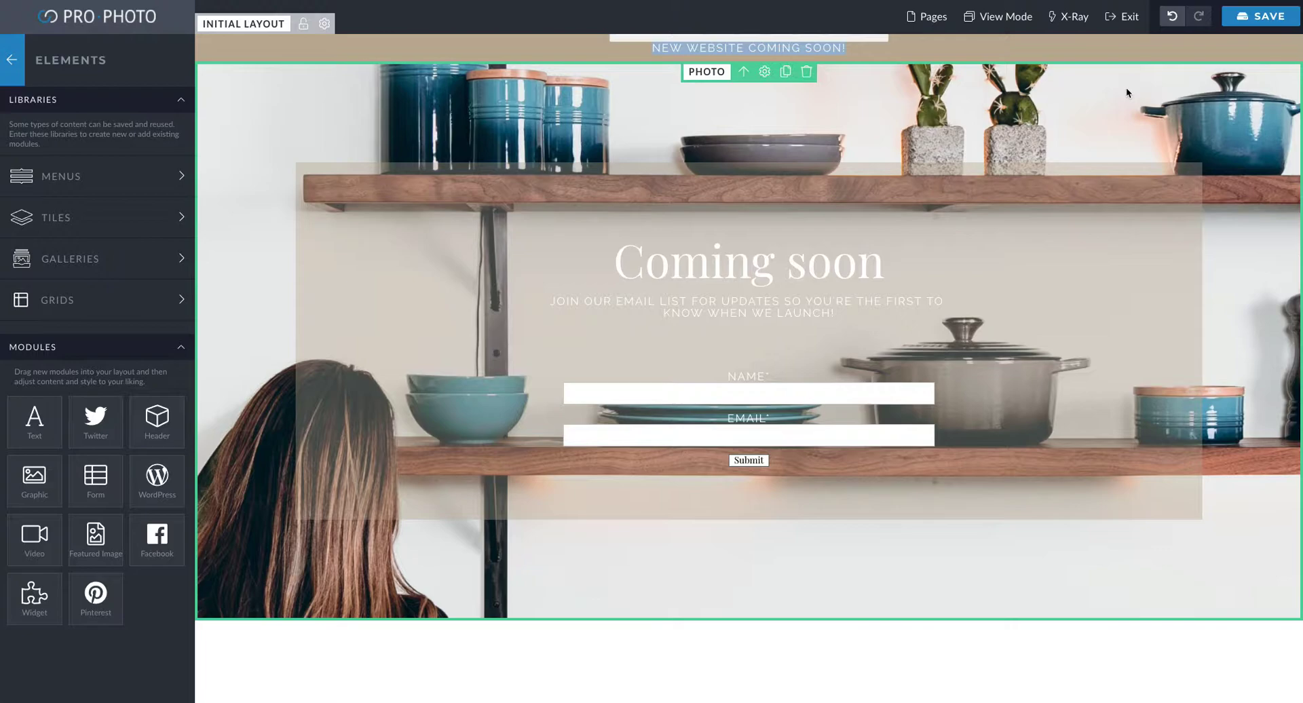
pyautogui.write('W')
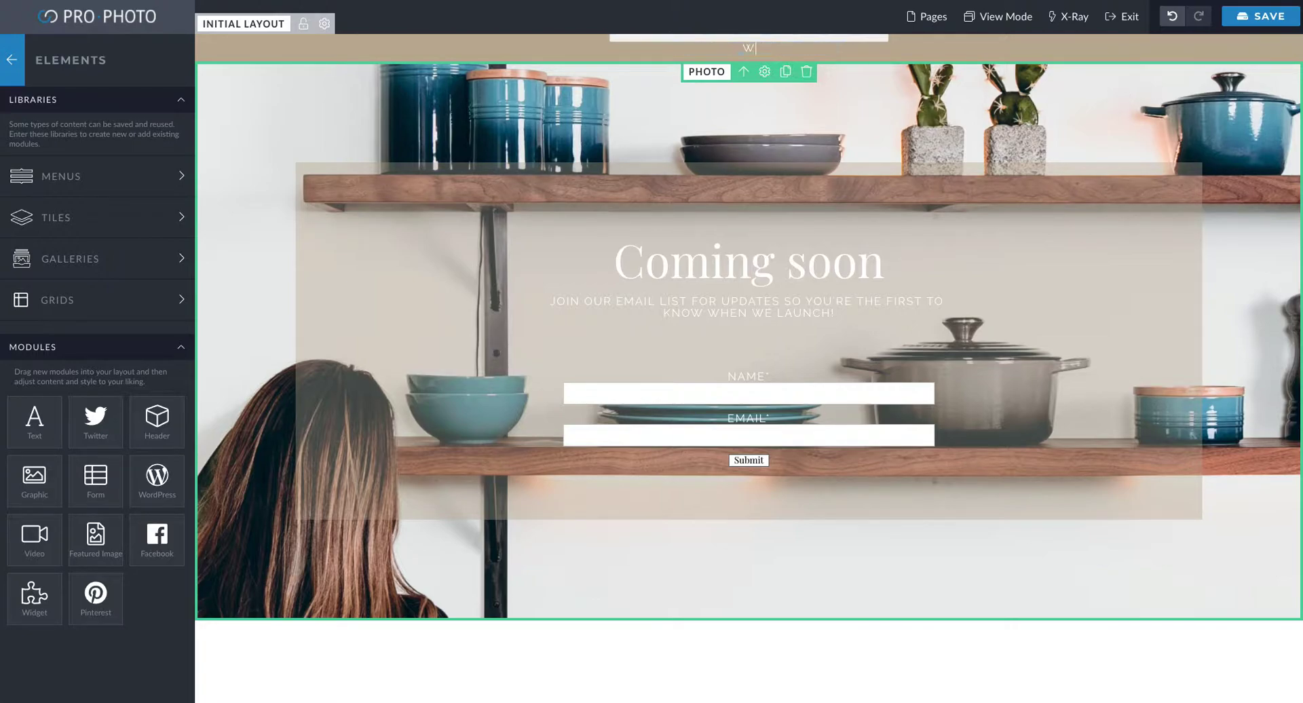
pyautogui.write("E'RE WORKING ON SOMETHING REALLY ")
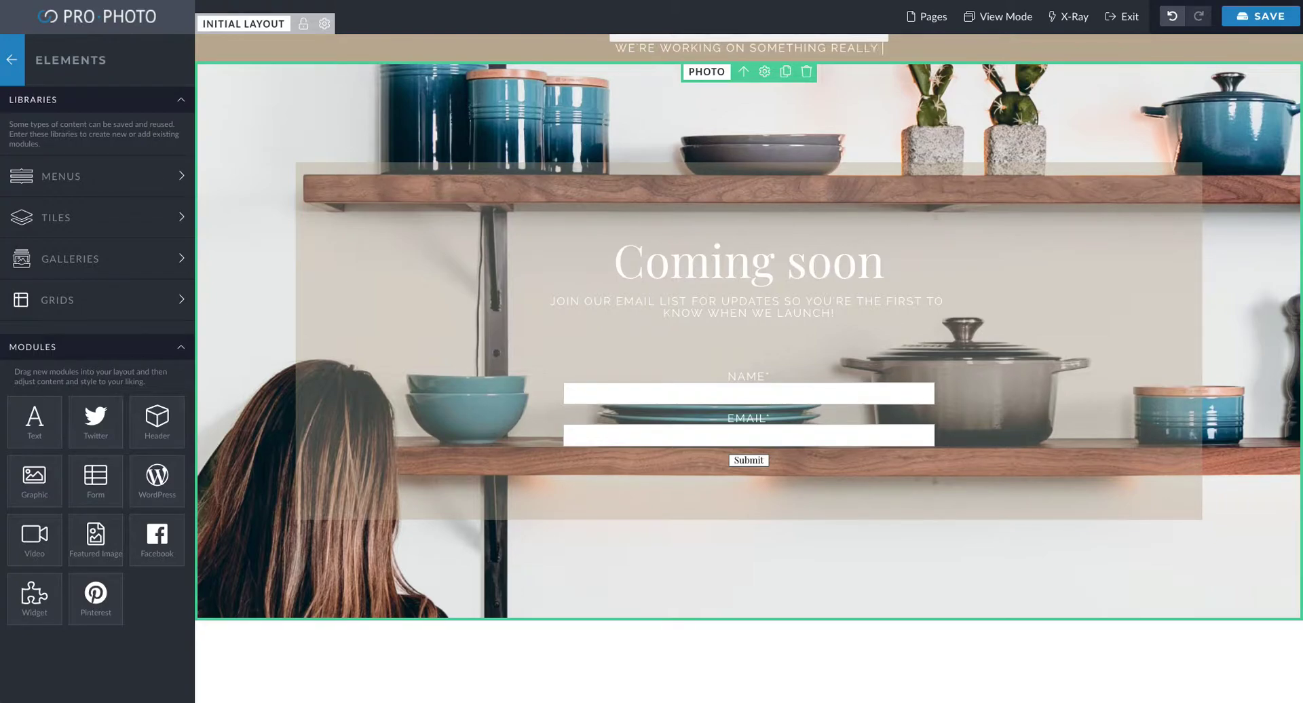
pyautogui.write("HARD WE CAN'T WA")
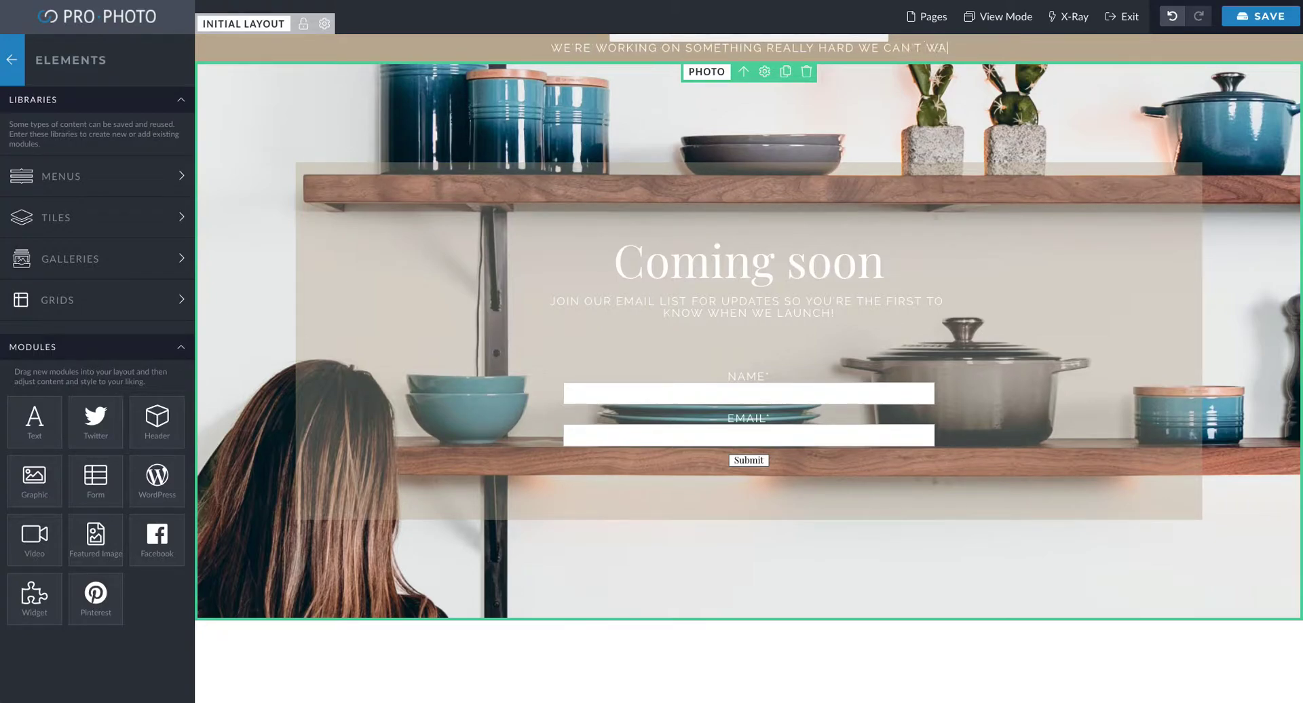
pyautogui.write('IT TO SHOW YOU!')
pyautogui.press('Return')
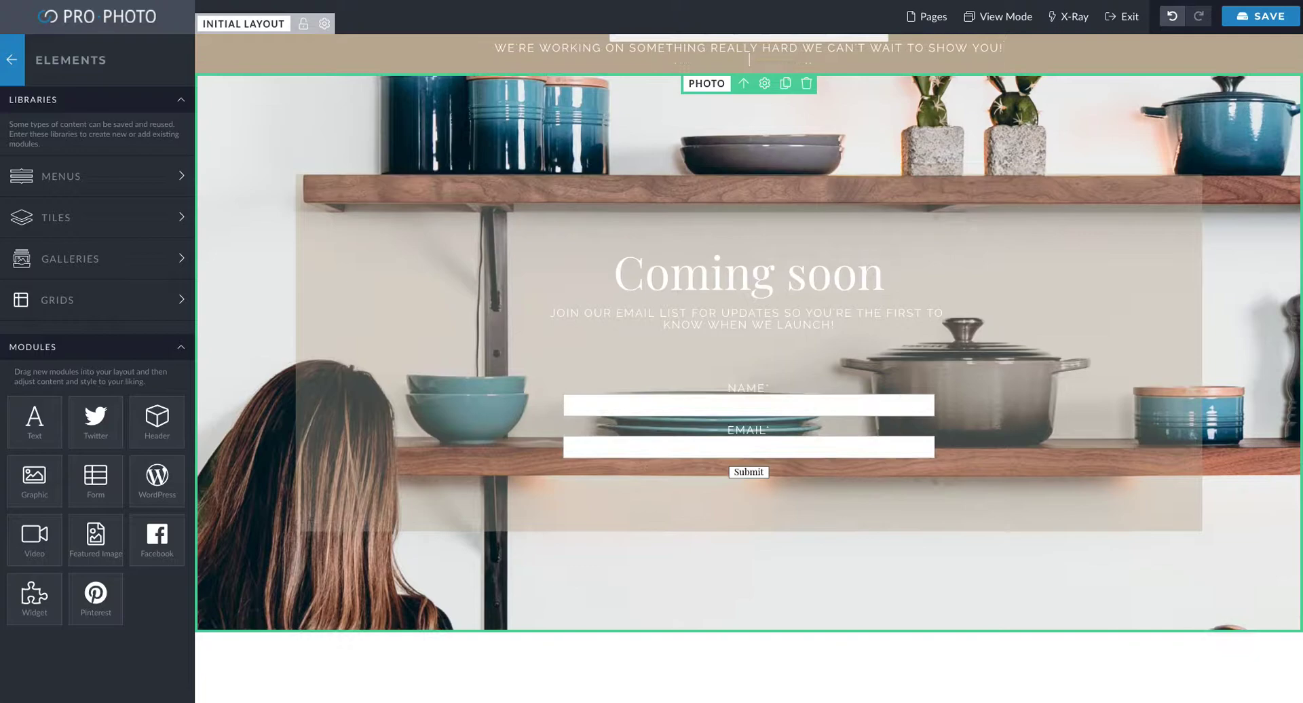
pyautogui.press('BackSpace')
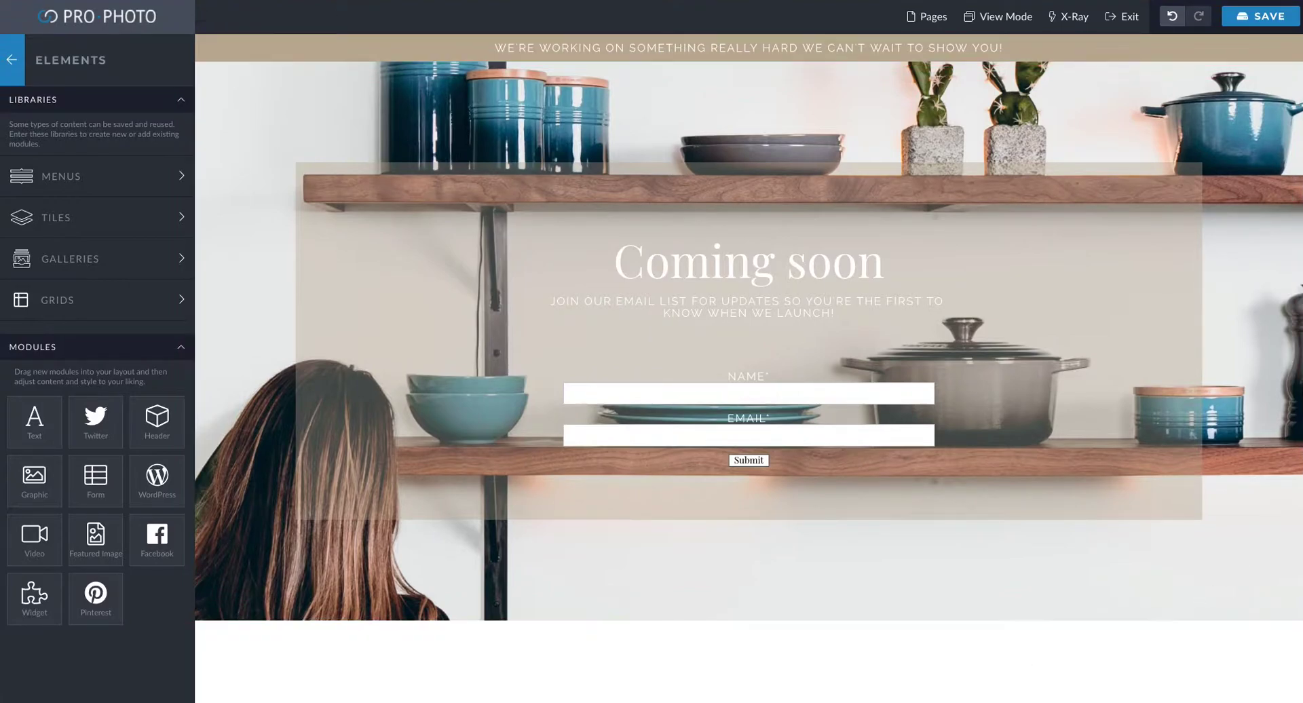
# Open the Photo block's settings and examine its background options
pyautogui.scroll(-1, 251, 440)
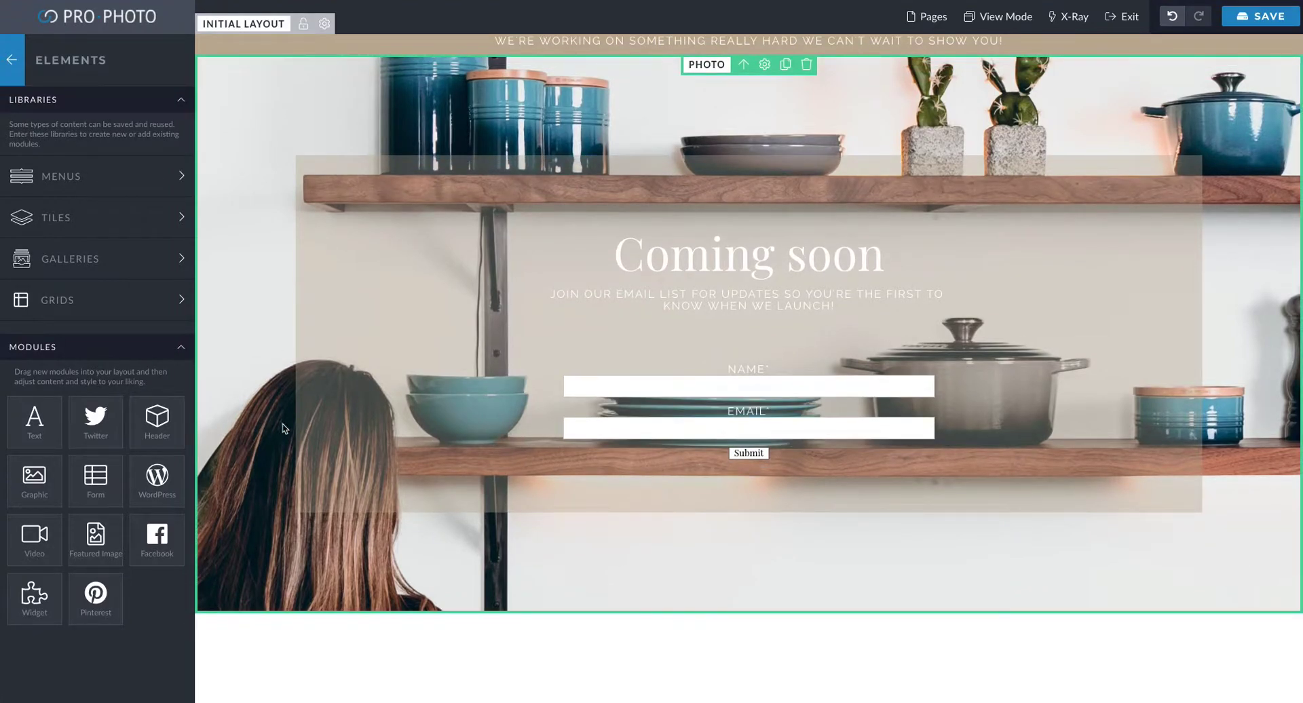
pyautogui.scroll(1, 388, 444)
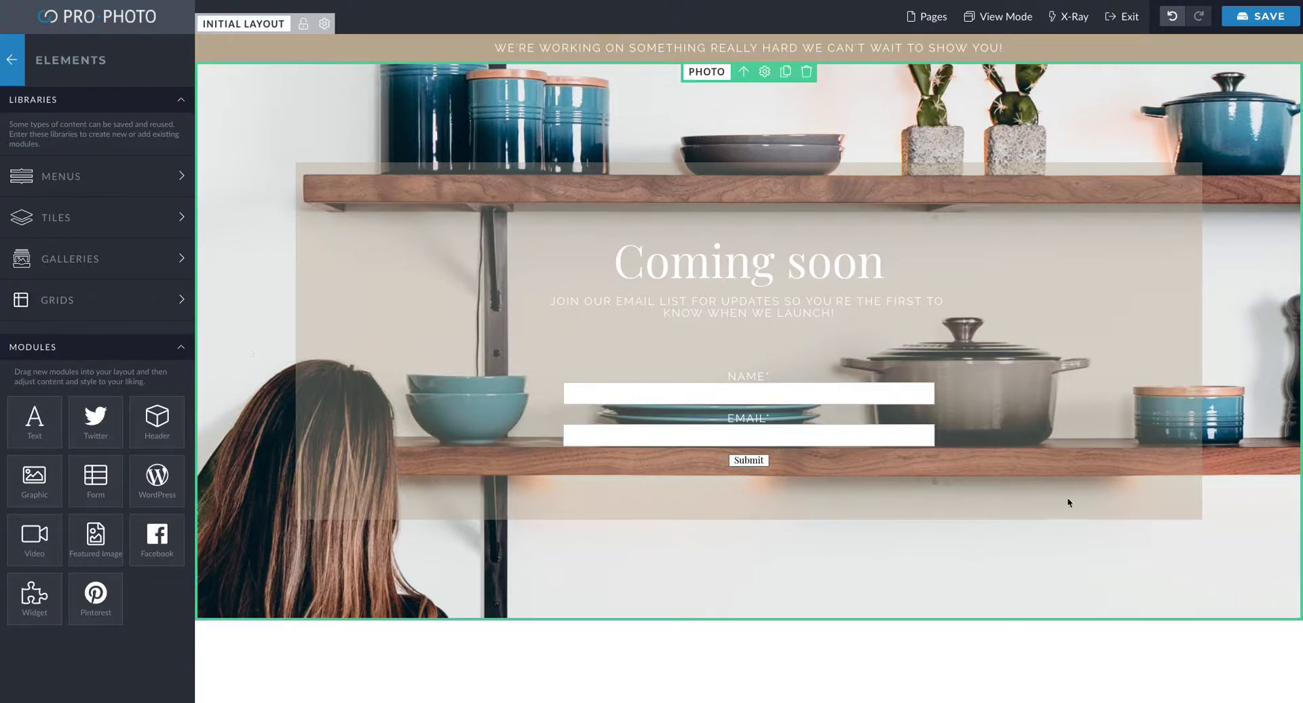
pyautogui.click(765, 72)
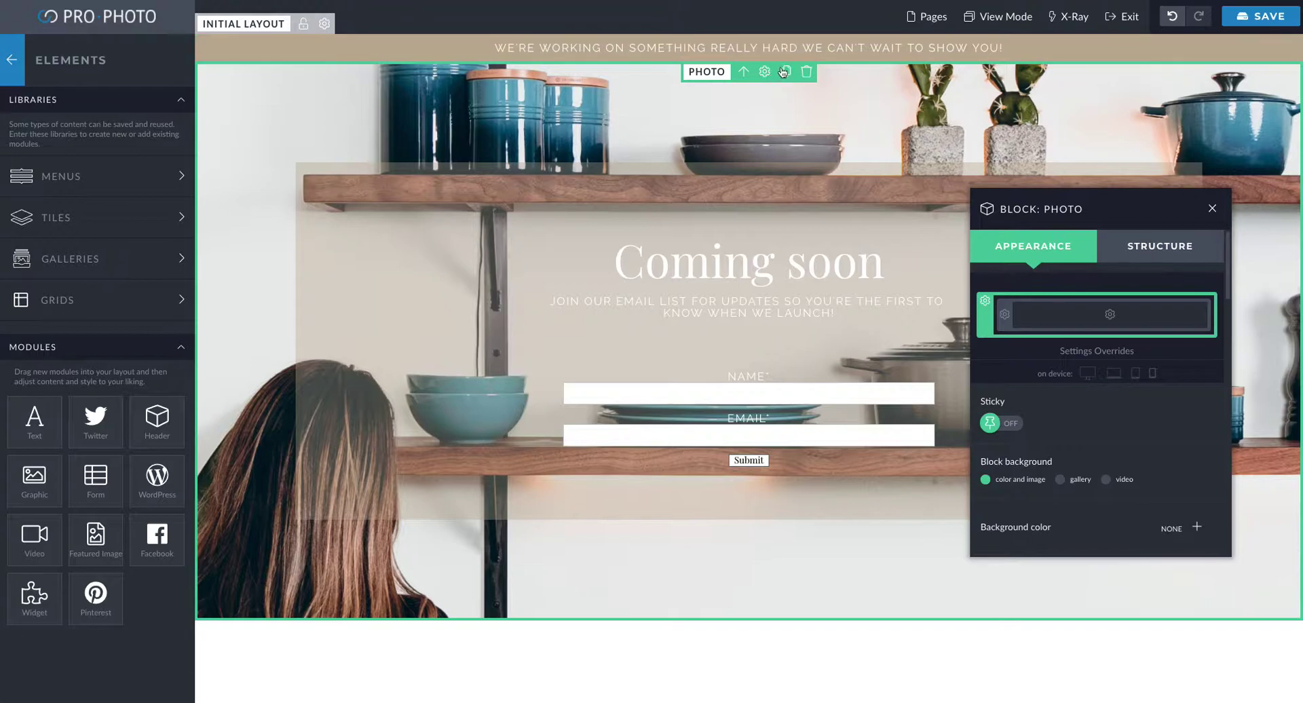
pyautogui.scroll(-2, 1142, 422)
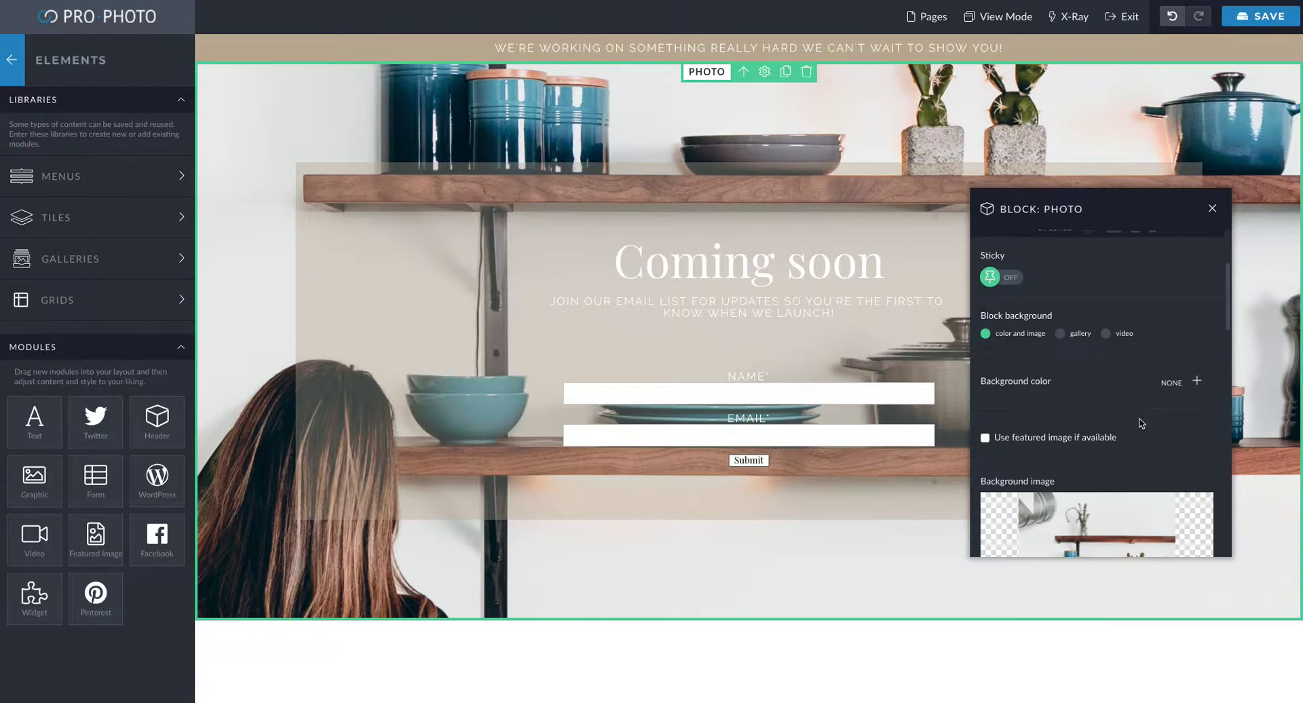
pyautogui.scroll(-3, 1141, 419)
pyautogui.scroll(-1, 1139, 420)
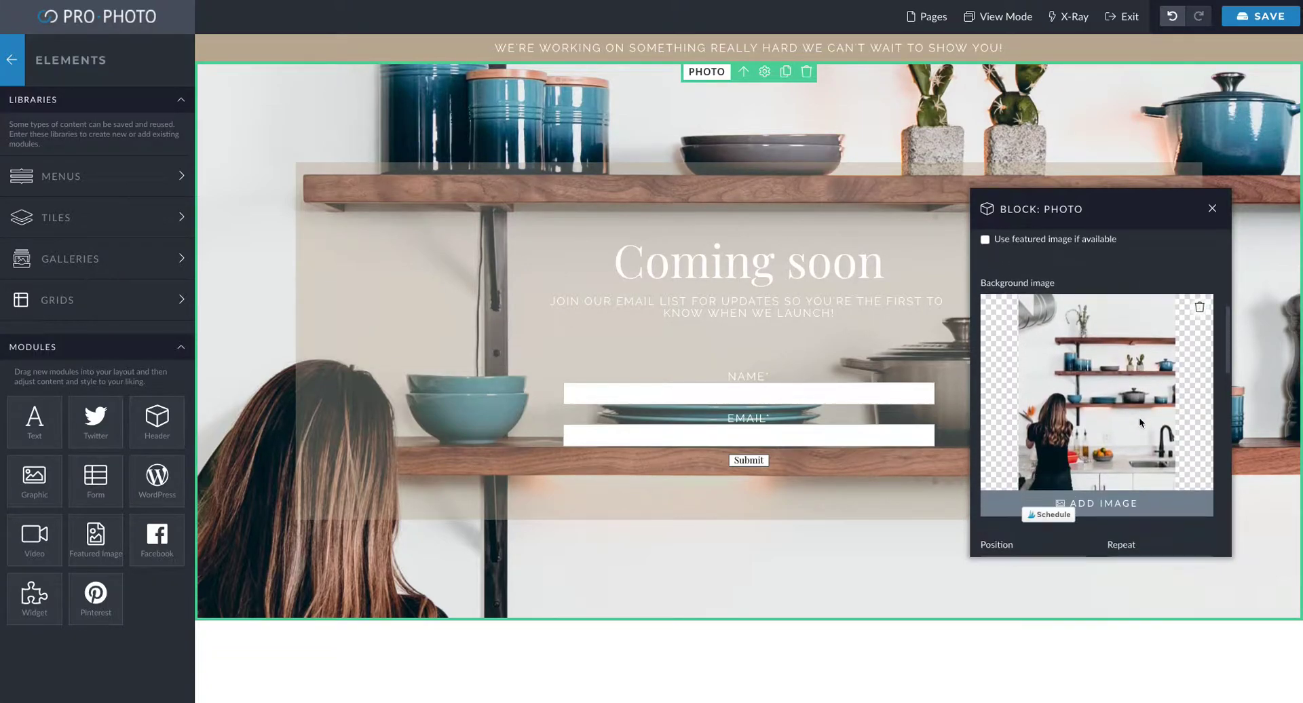
pyautogui.scroll(4, 1139, 421)
pyautogui.scroll(-4, 1139, 421)
pyautogui.scroll(1, 1140, 423)
pyautogui.scroll(4, 1140, 422)
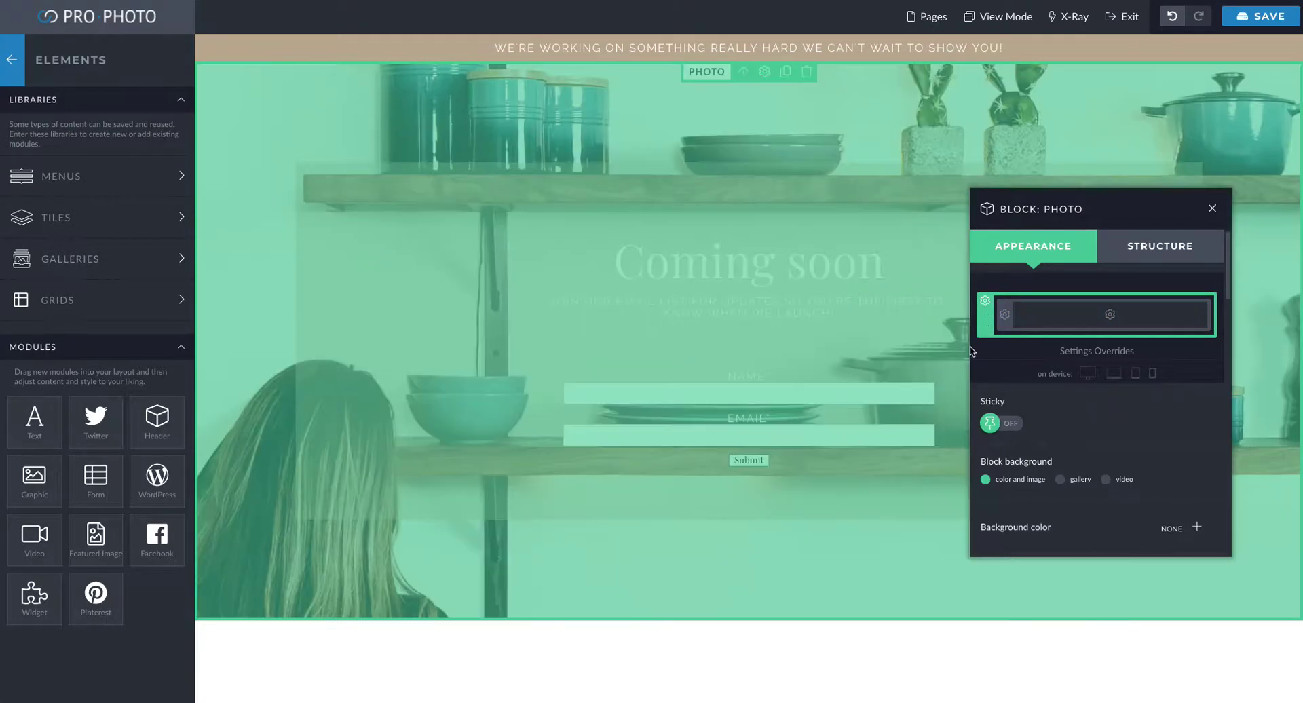
pyautogui.scroll(-5, 1036, 451)
pyautogui.scroll(2, 1036, 450)
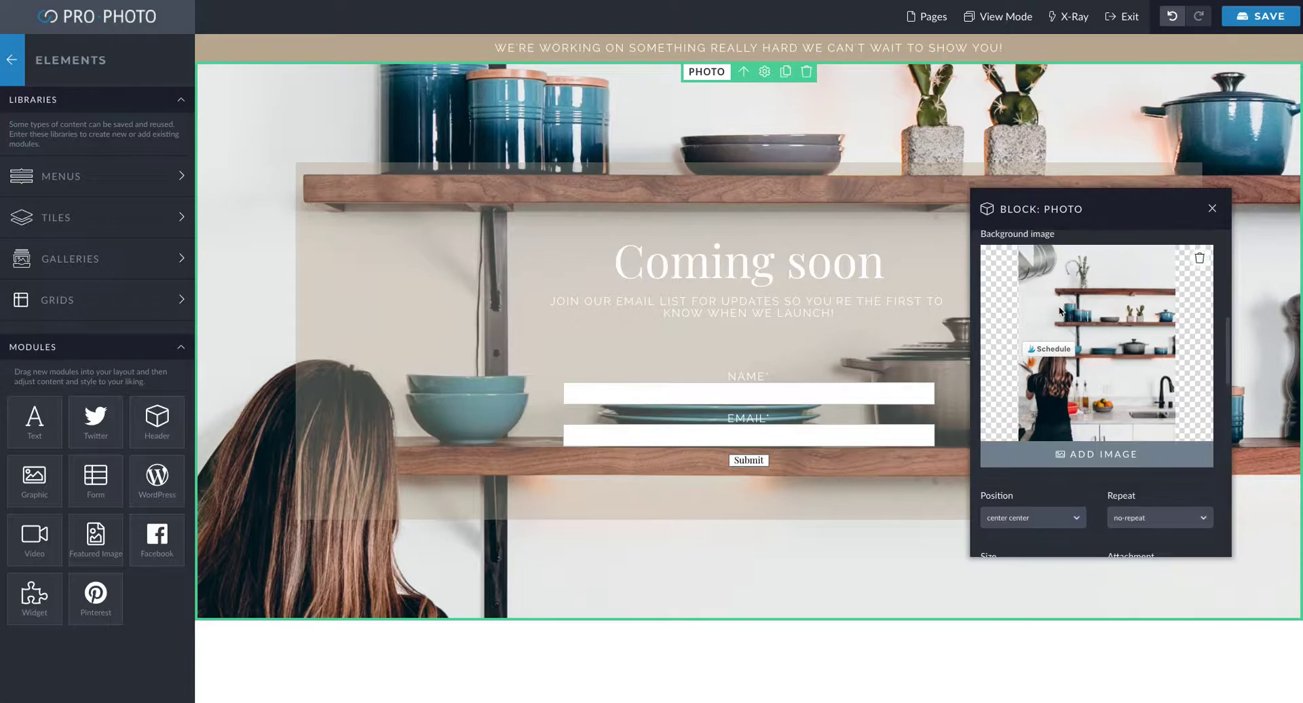
# Replace the Photo block's background image with the landscape photo of the woman in black arranging sofa pillows
pyautogui.click(1127, 466)
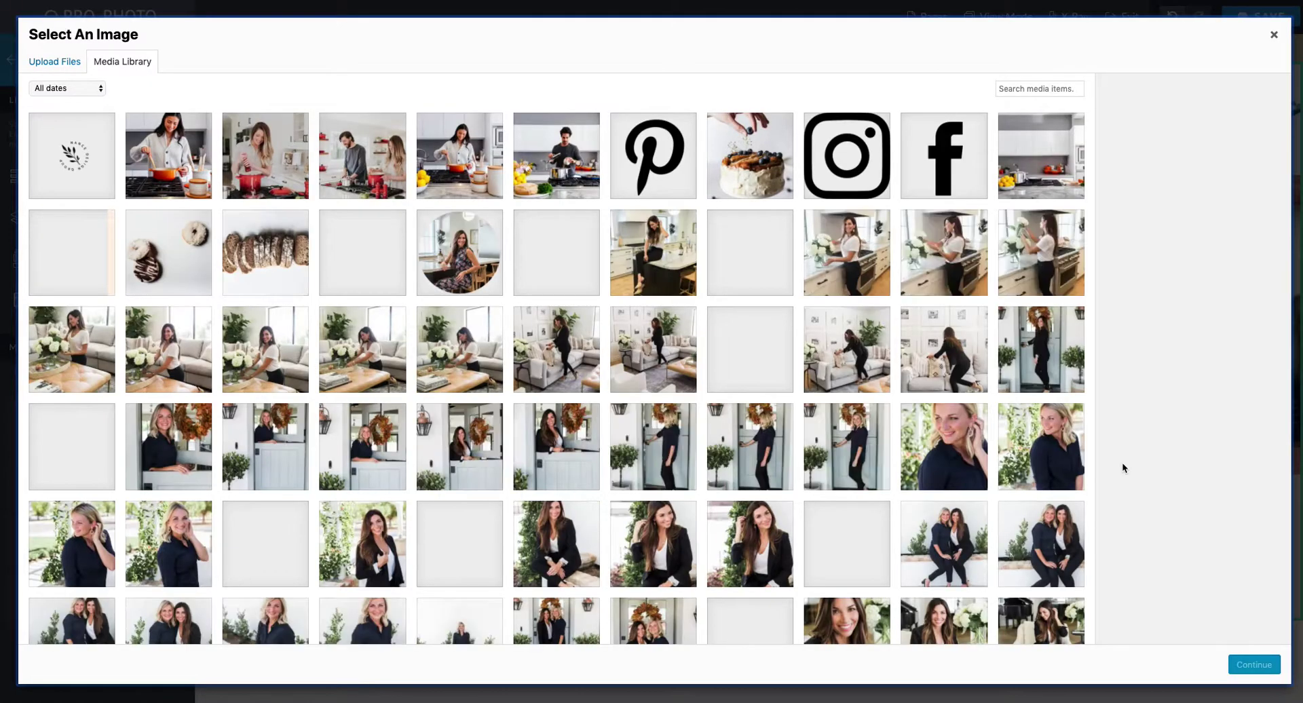
pyautogui.scroll(-3, 639, 469)
pyautogui.scroll(-5, 640, 469)
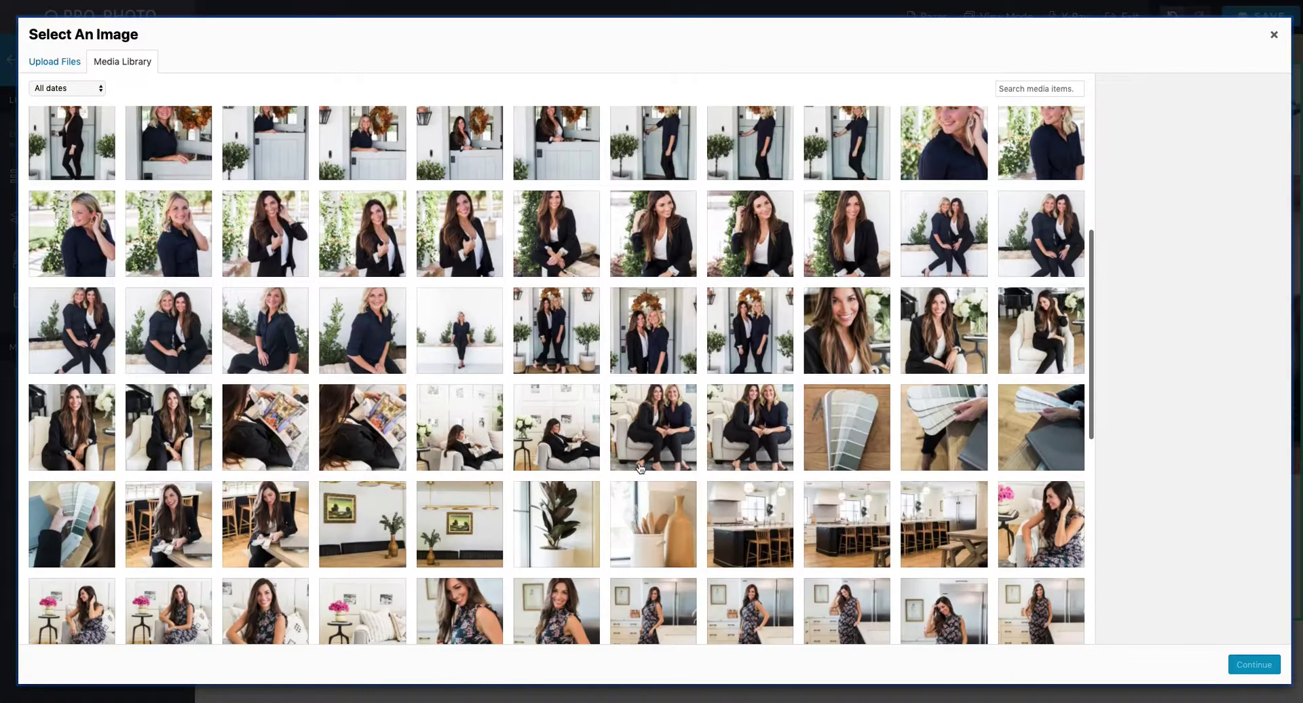
pyautogui.click(652, 412)
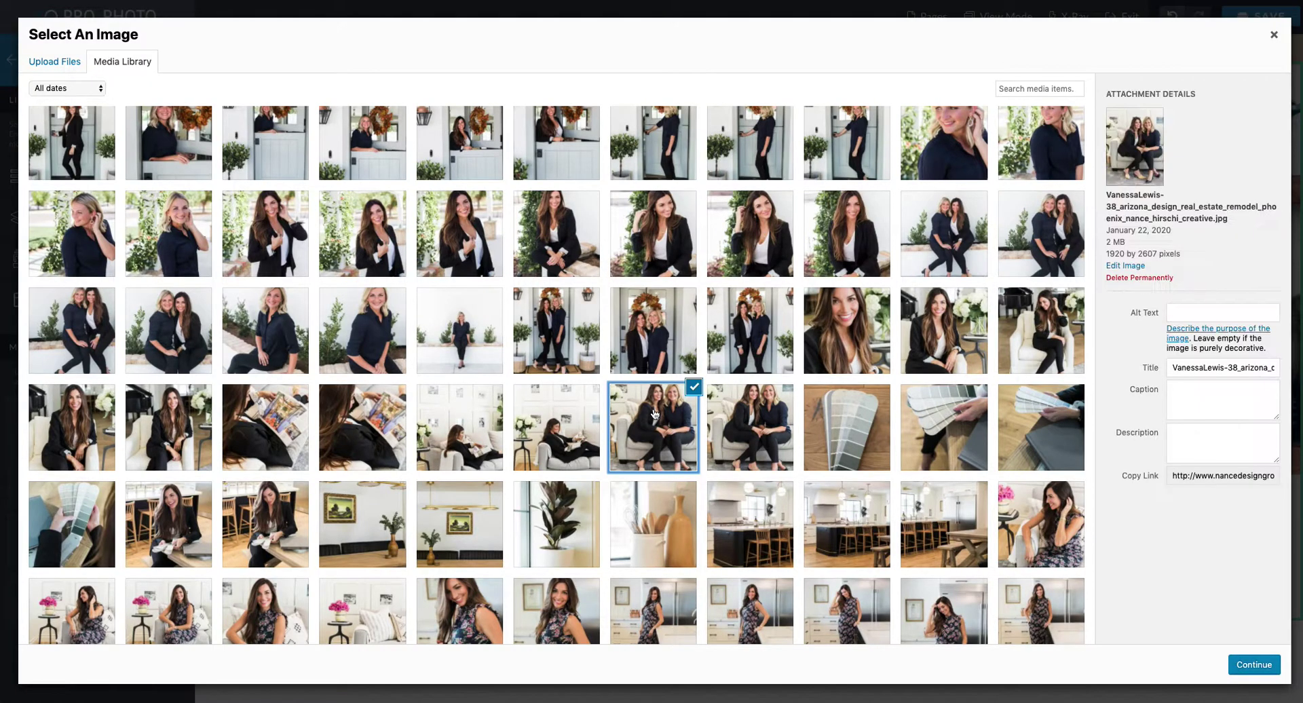
pyautogui.click(786, 421)
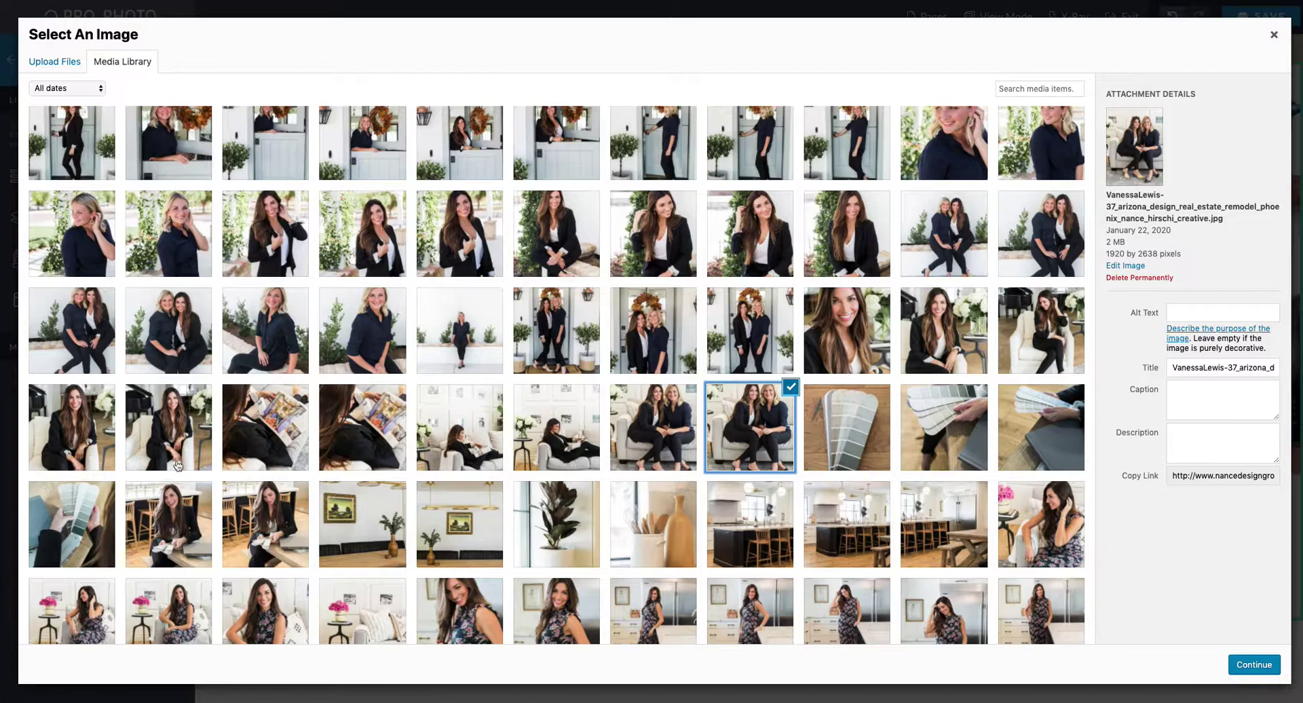
pyautogui.scroll(-4, 200, 471)
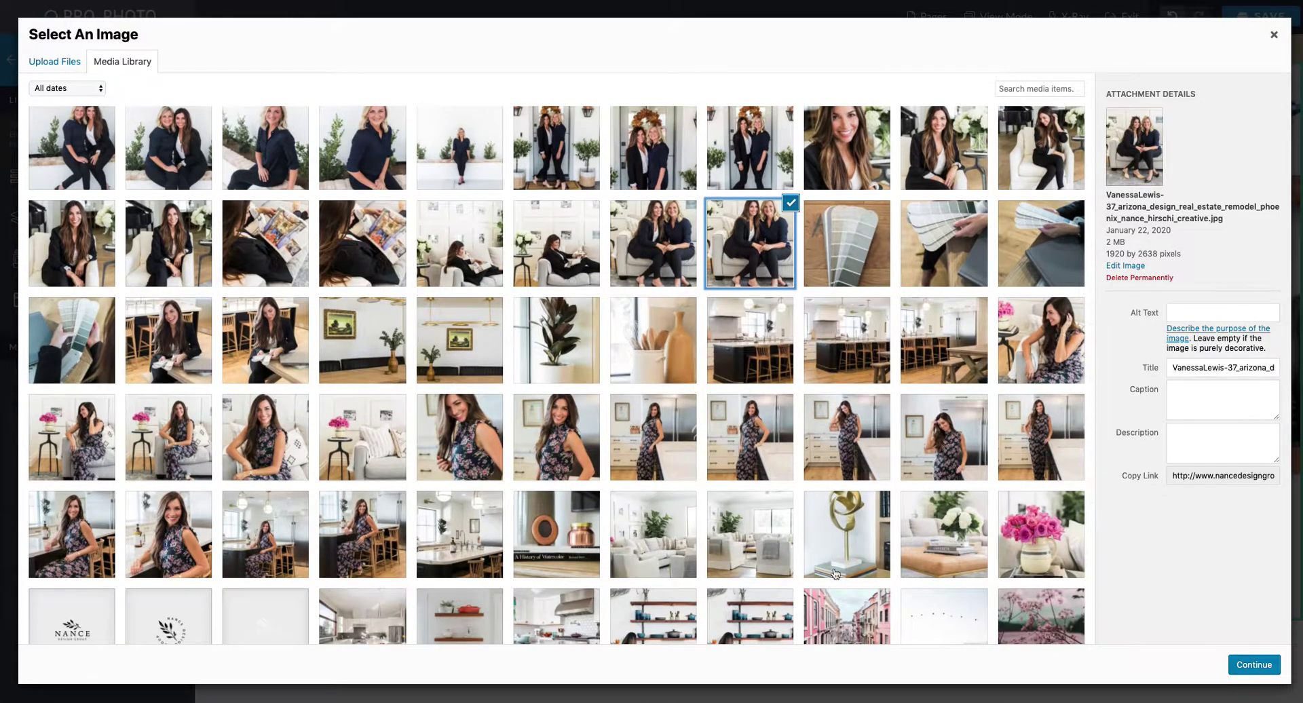
pyautogui.click(288, 519)
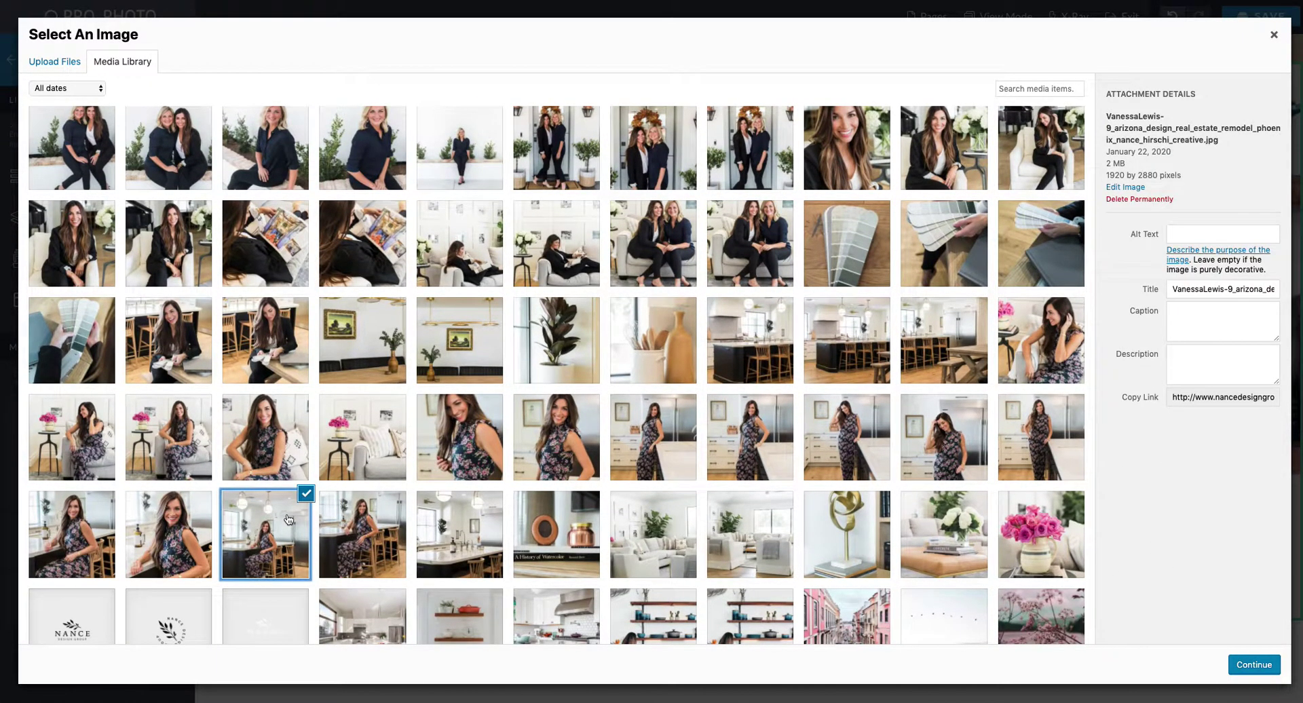
pyautogui.click(342, 523)
pyautogui.scroll(6, 426, 502)
pyautogui.scroll(3, 426, 503)
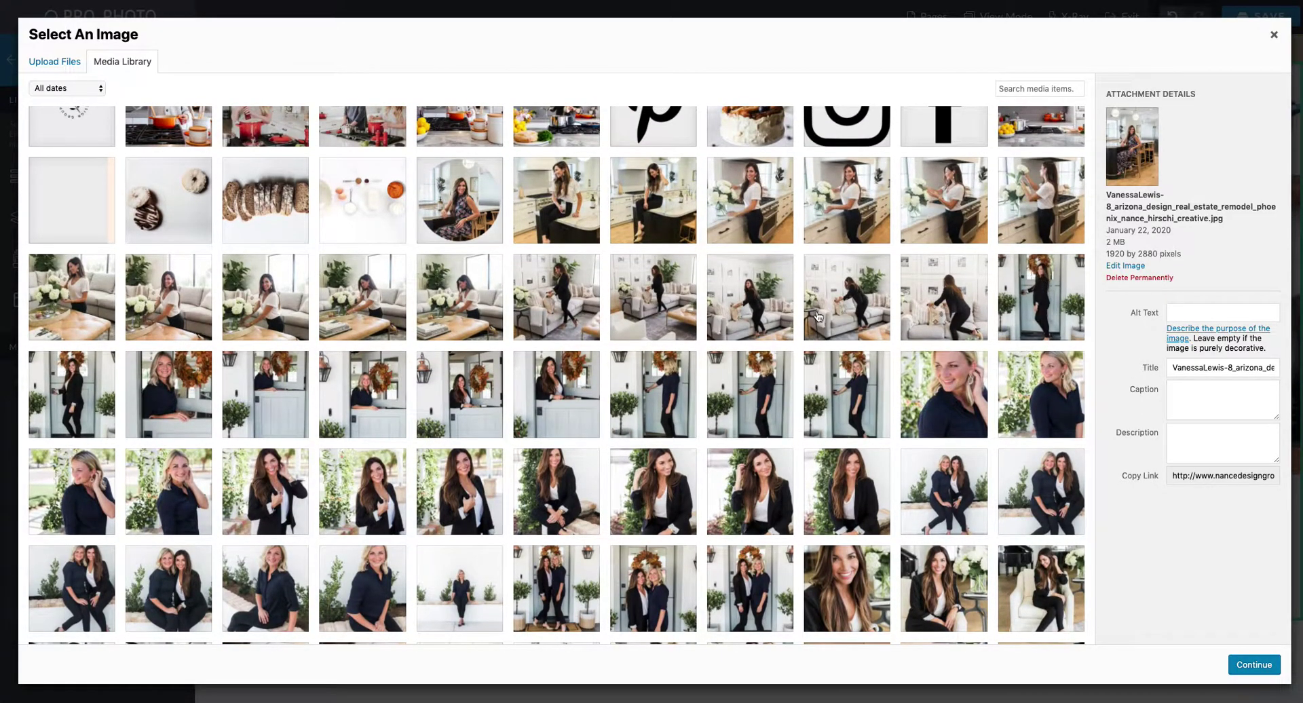
pyautogui.click(819, 317)
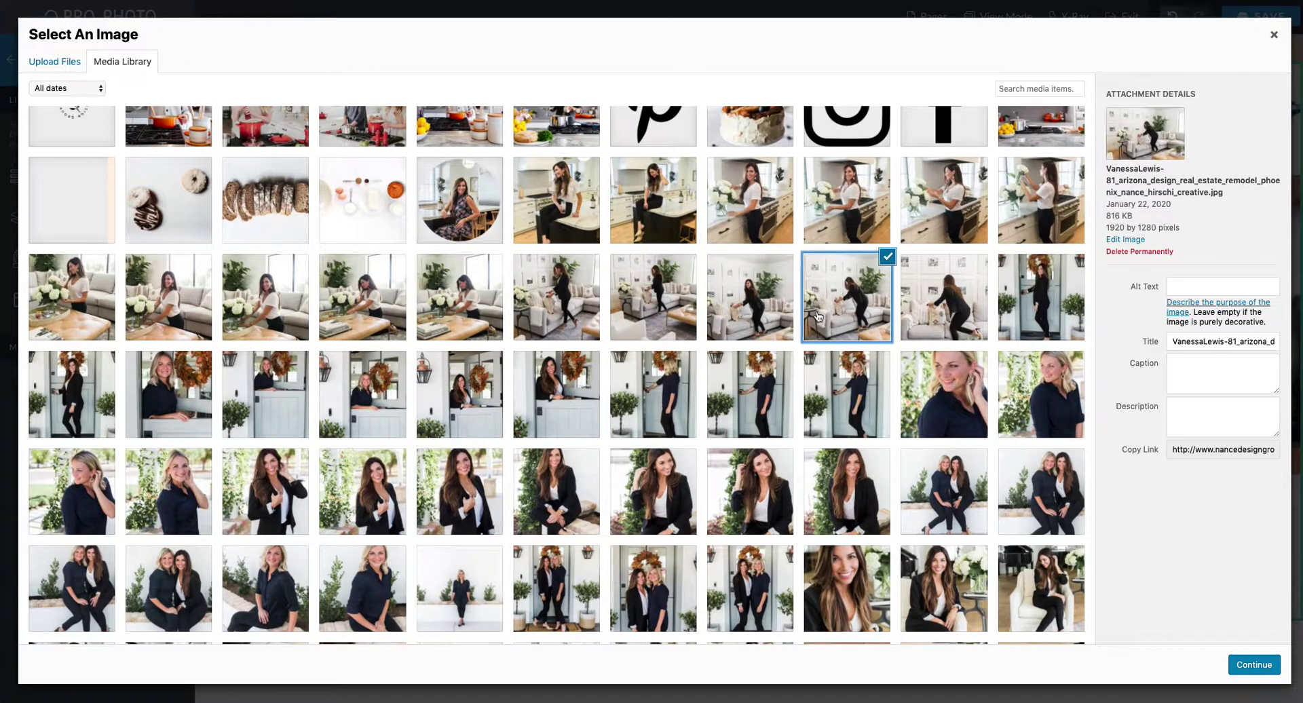
pyautogui.click(1262, 665)
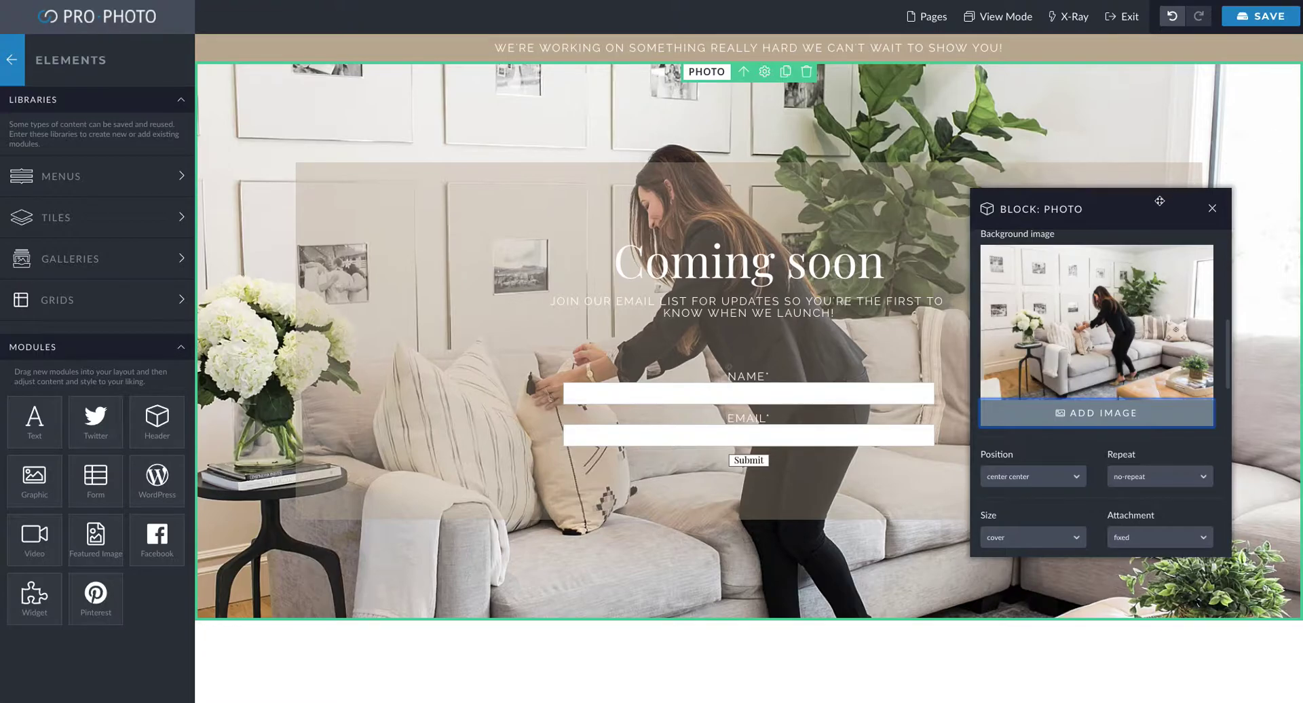
# Move the Photo block's settings window clear of the "Coming soon" text and check its background settings
pyautogui.moveTo(1160, 203); pyautogui.dragTo(289, 91)
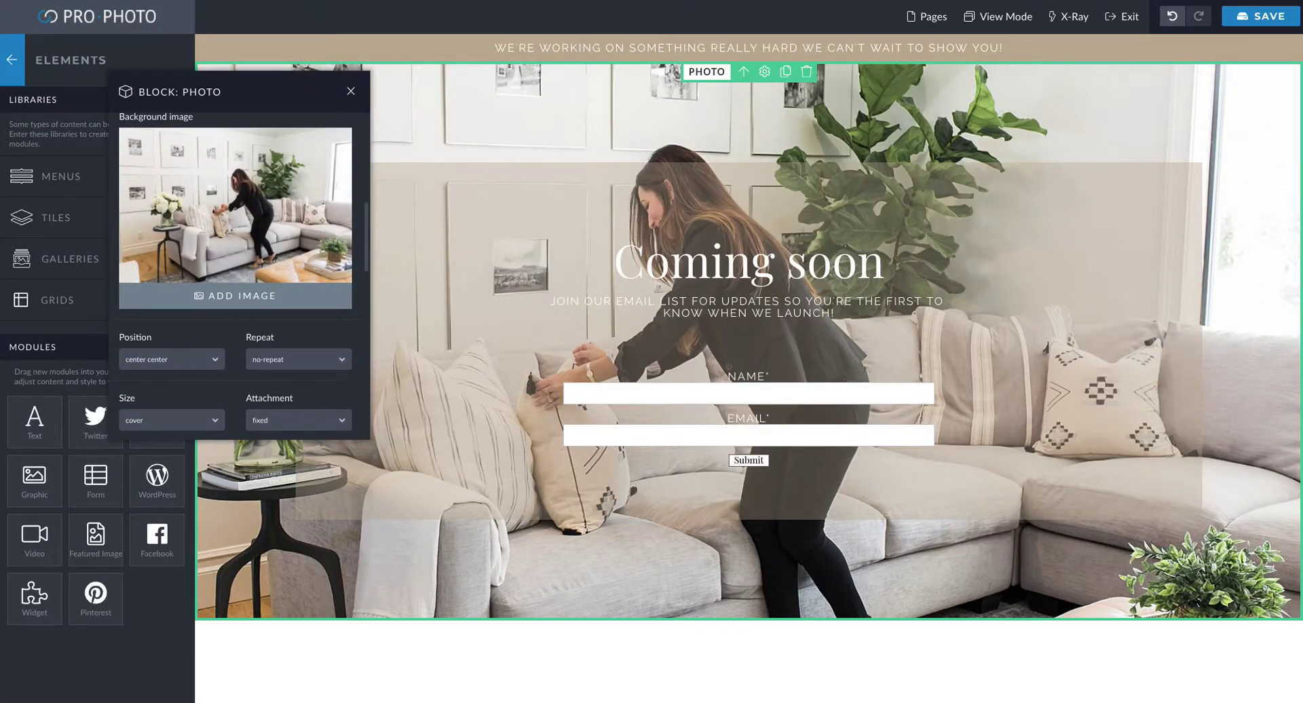
pyautogui.click(269, 97)
pyautogui.moveTo(269, 97); pyautogui.dragTo(512, 142)
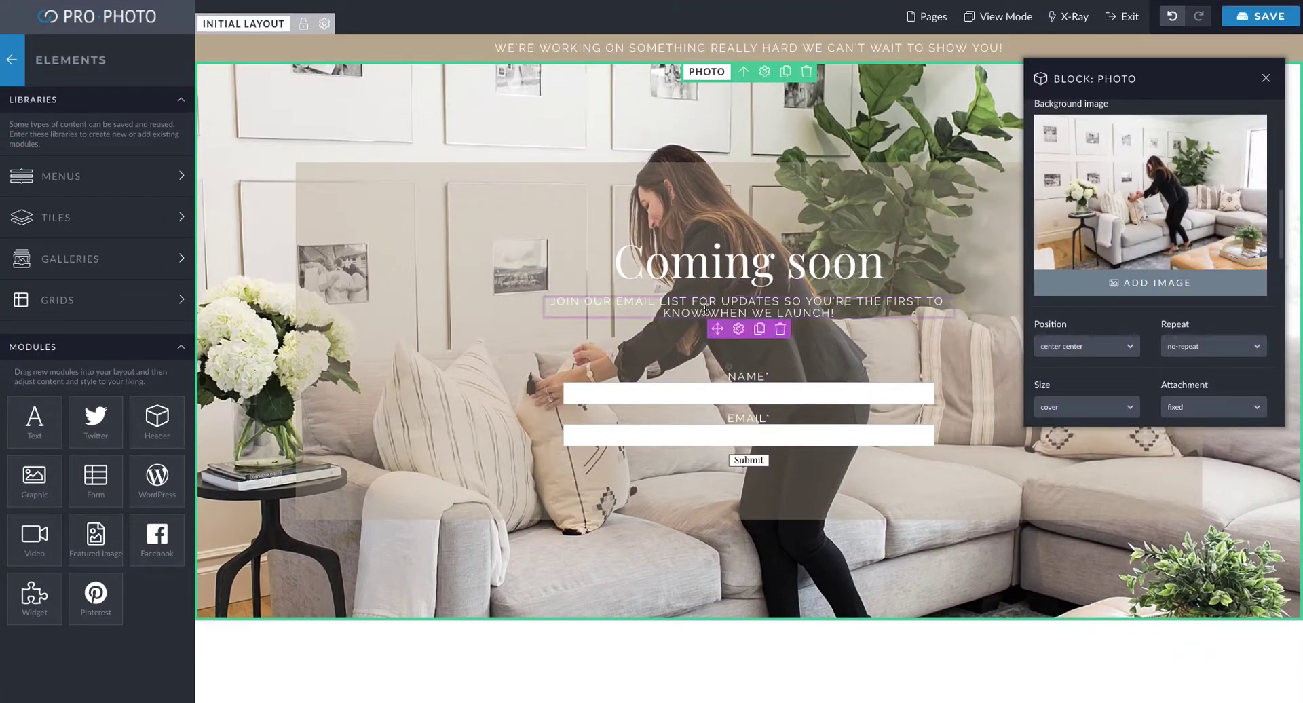
pyautogui.scroll(5, 1147, 293)
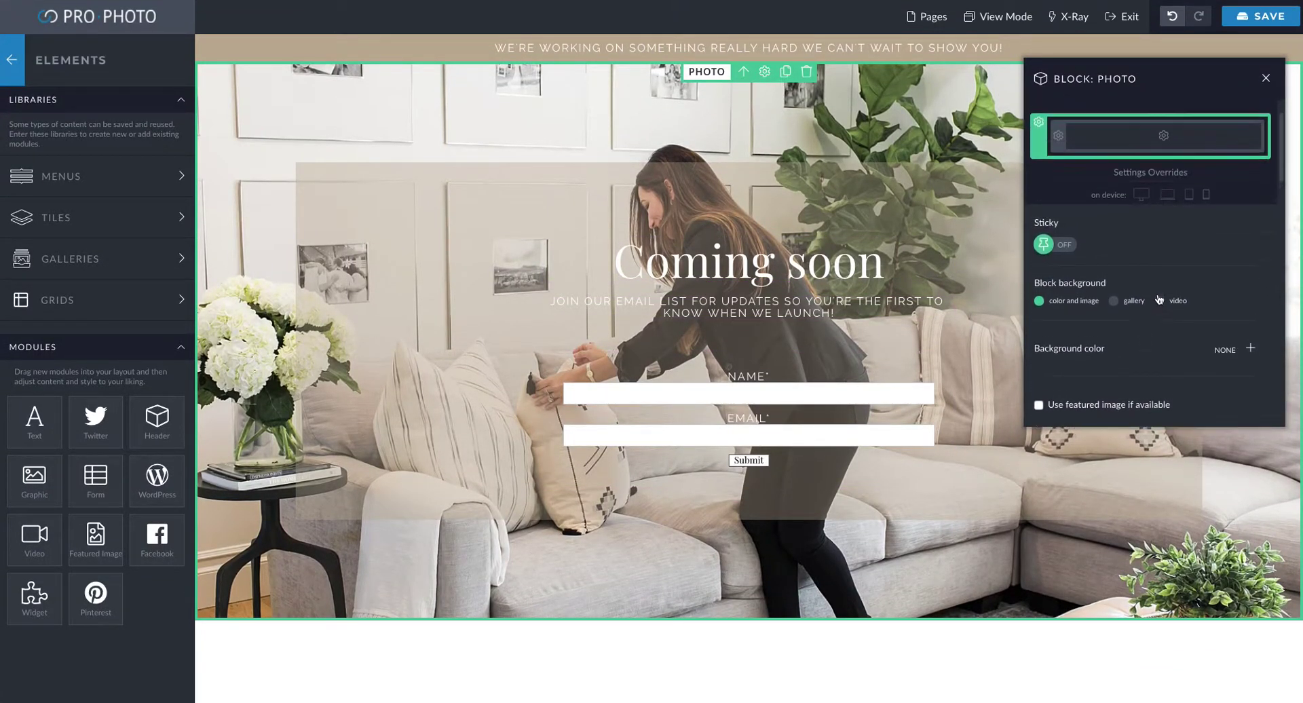
pyautogui.scroll(-2, 1157, 295)
pyautogui.scroll(2, 1154, 302)
pyautogui.scroll(-3, 1153, 302)
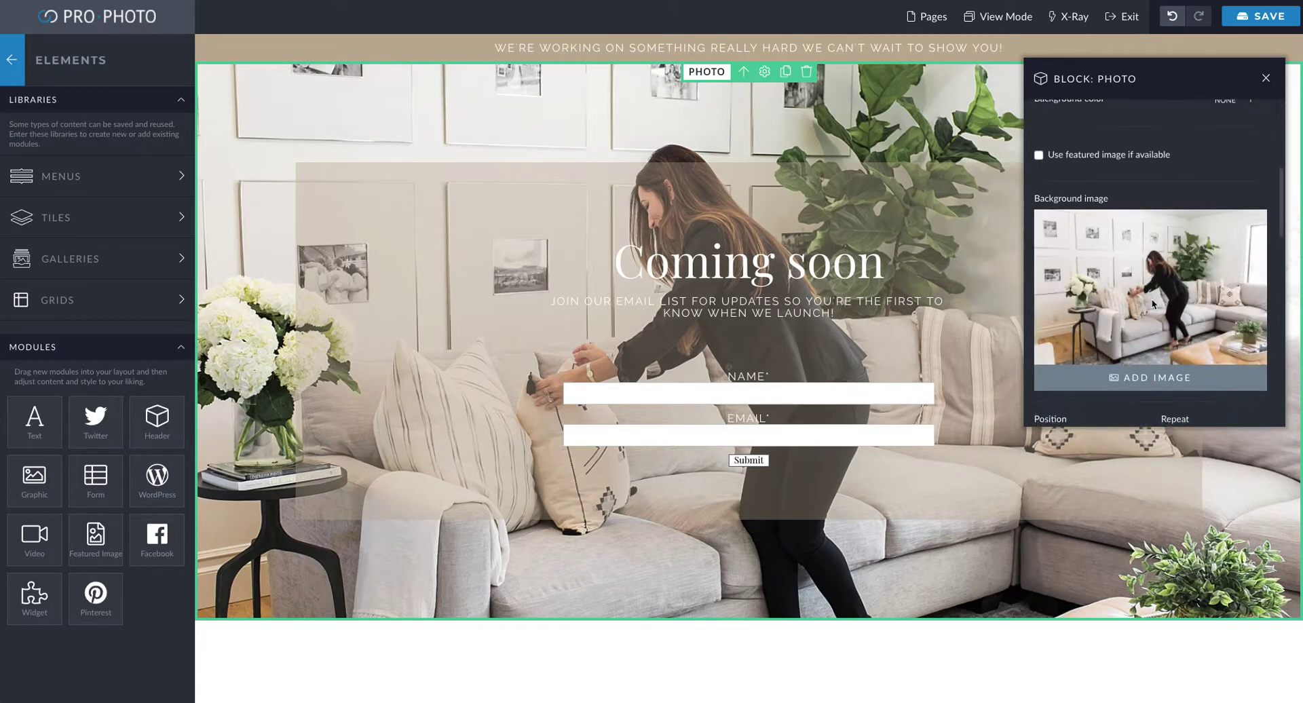
# Open the background color of the Photo block's row and set its opacity to 0.48
pyautogui.scroll(5, 1113, 258)
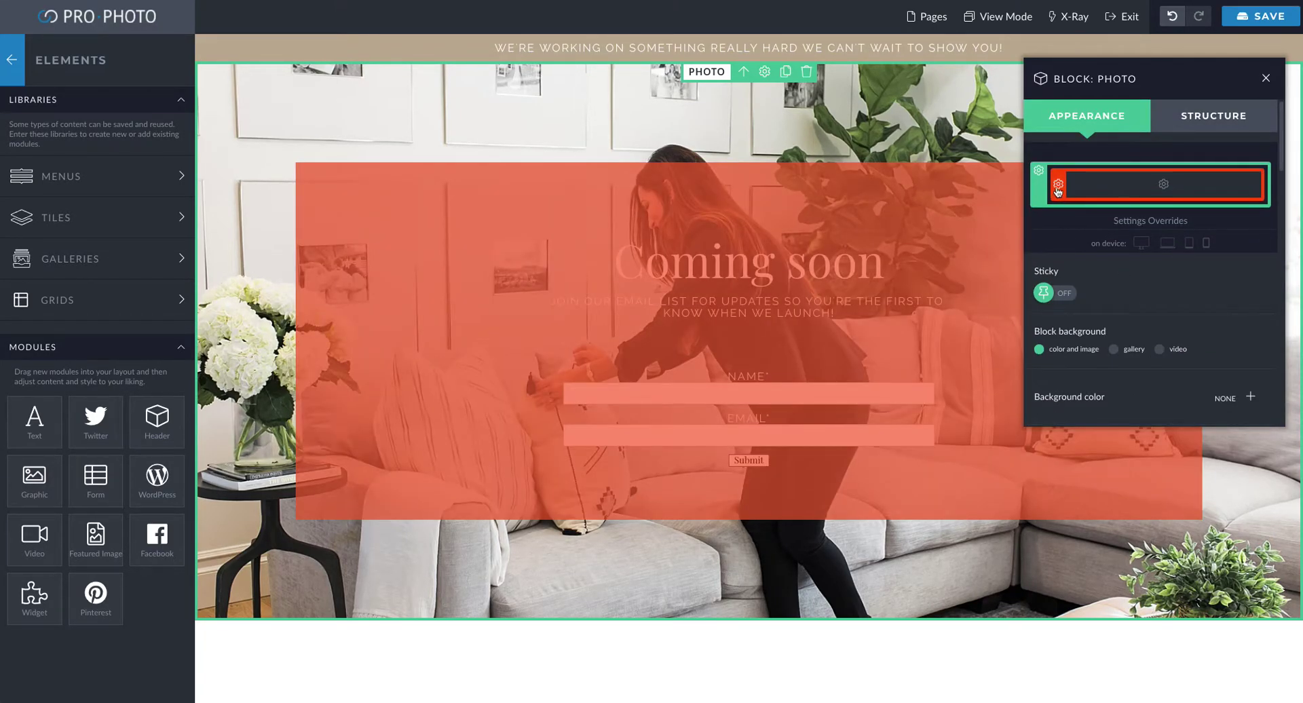
pyautogui.click(1058, 184)
pyautogui.scroll(-3, 1114, 221)
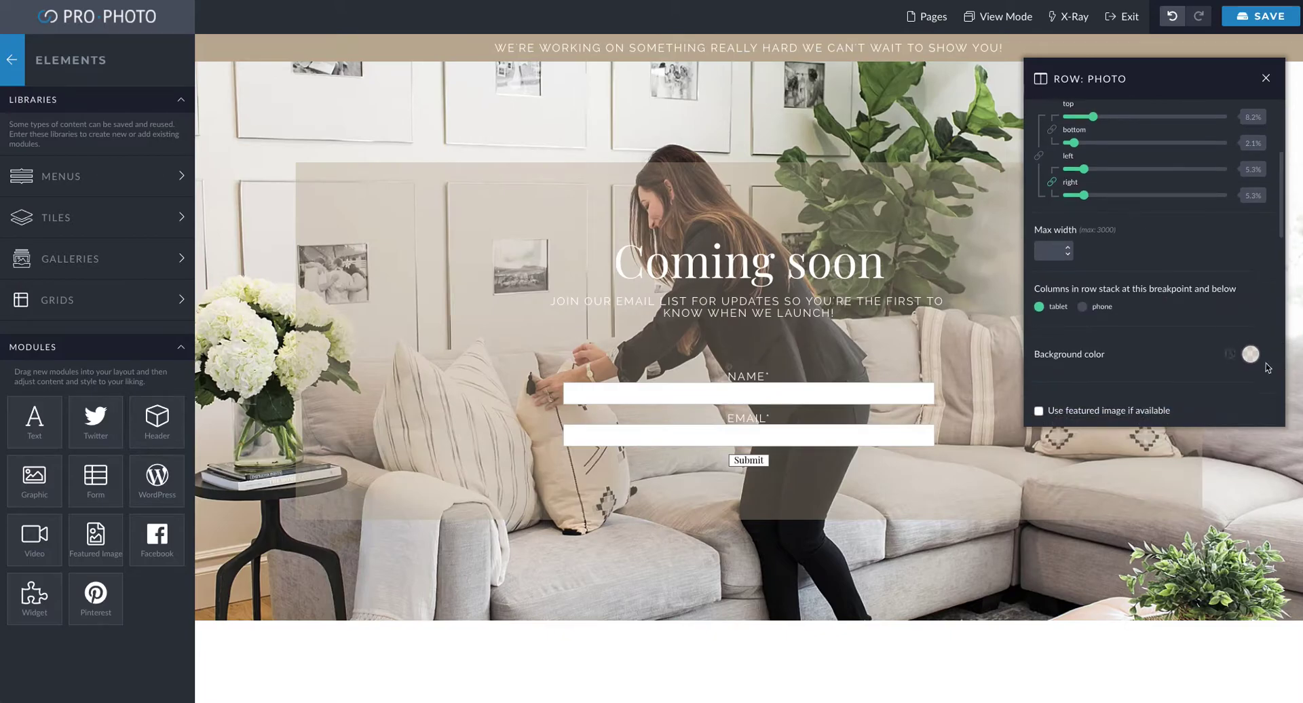
pyautogui.scroll(-1, 1252, 358)
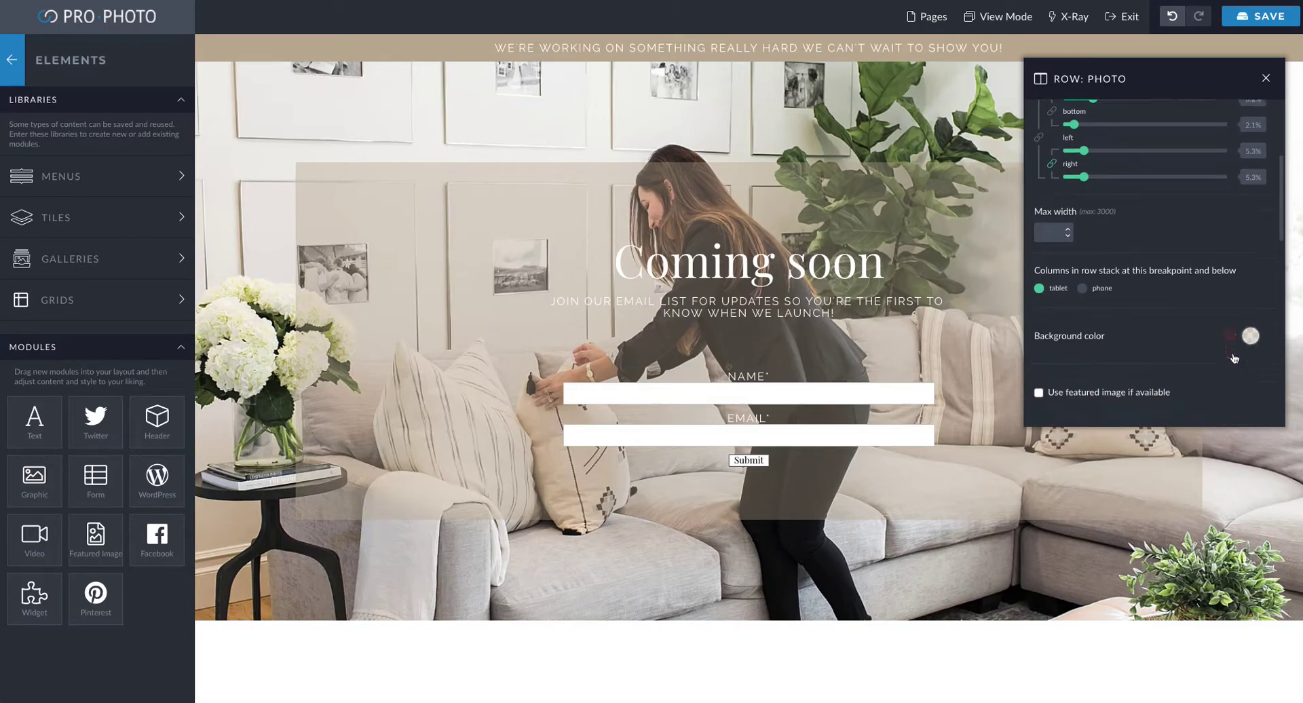
pyautogui.click(1256, 341)
pyautogui.scroll(-5, 1196, 300)
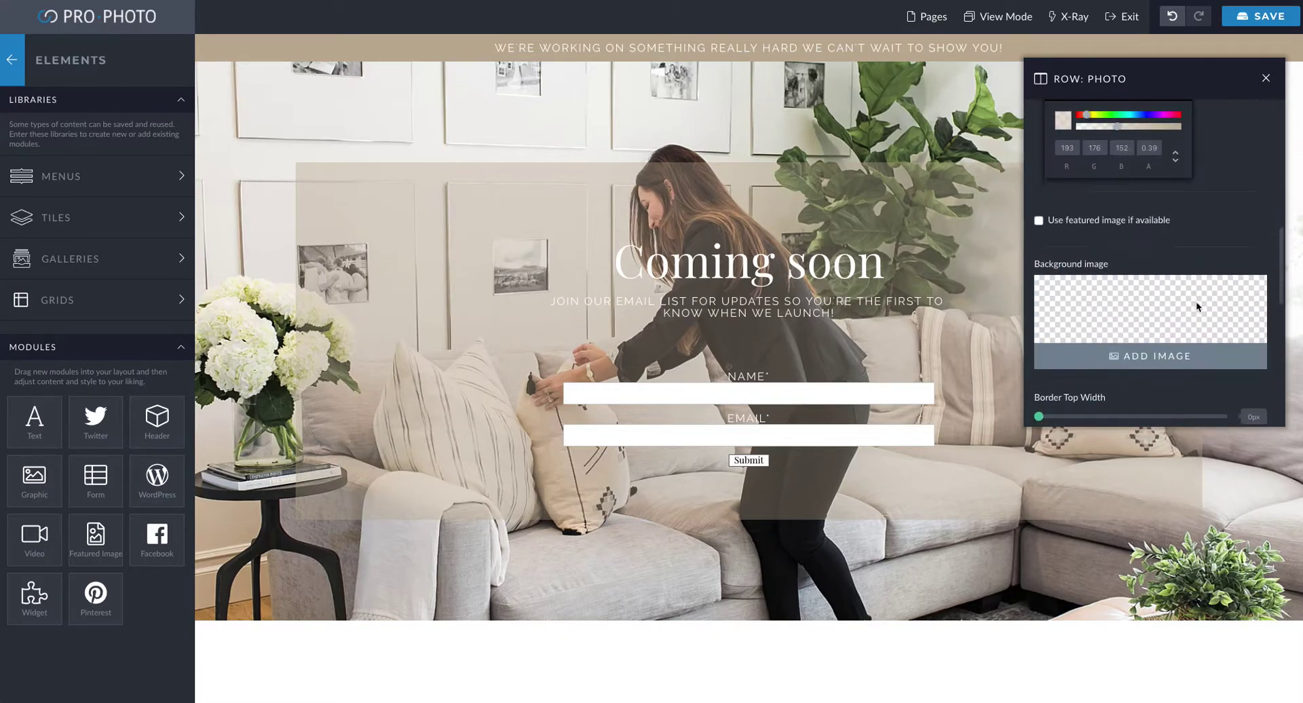
pyautogui.scroll(2, 1160, 294)
pyautogui.moveTo(1119, 270); pyautogui.dragTo(1221, 271)
pyautogui.moveTo(1102, 269); pyautogui.dragTo(1129, 268)
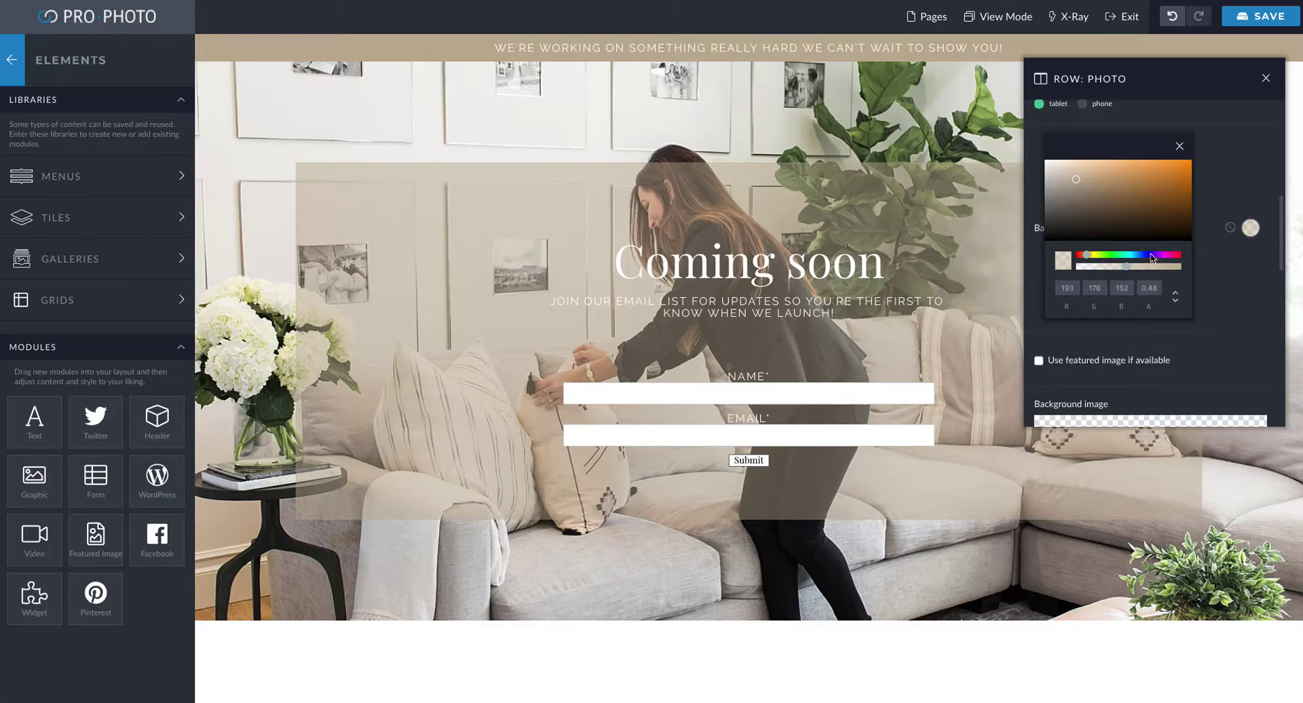
# Change the Photo row's background color to purple, RGB 104, 70, 206, with opacity 1
pyautogui.click(1152, 256)
pyautogui.moveTo(1079, 182); pyautogui.dragTo(1142, 175)
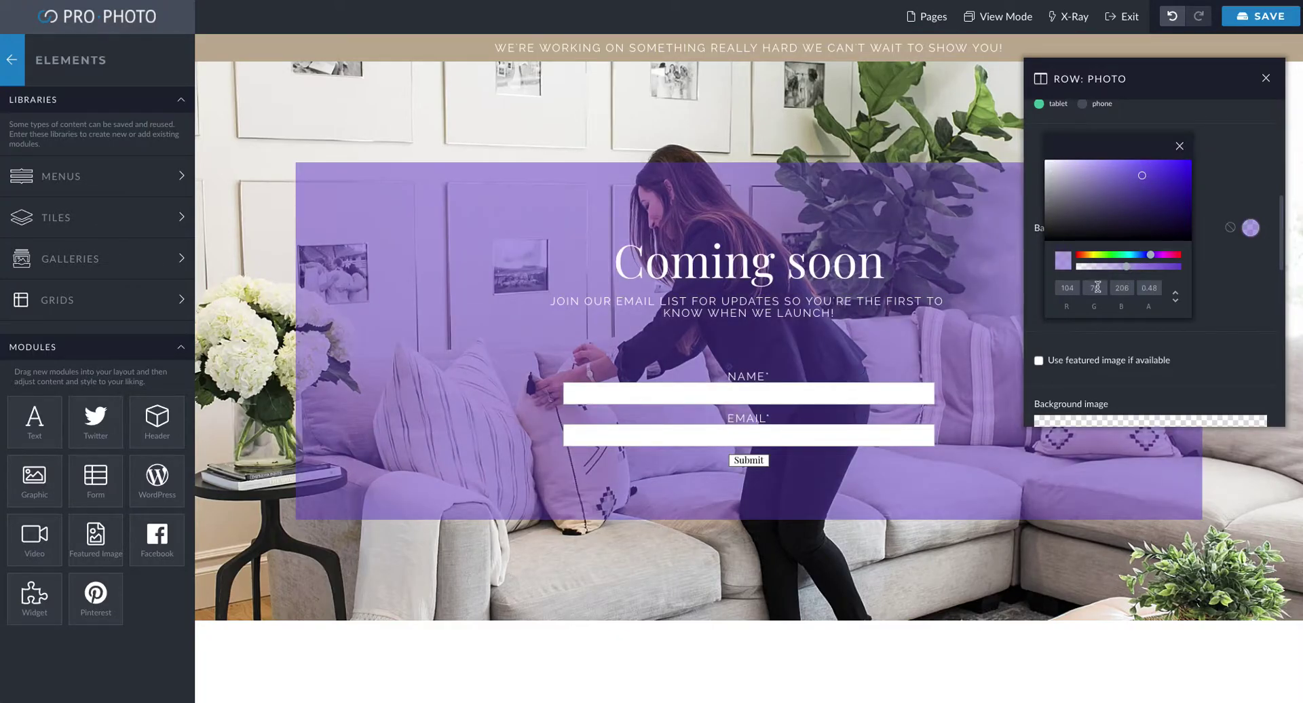
pyautogui.doubleClick(1094, 287)
pyautogui.write('70')
pyautogui.moveTo(1127, 271); pyautogui.dragTo(1180, 270)
pyautogui.moveTo(1198, 271); pyautogui.dragTo(1196, 272)
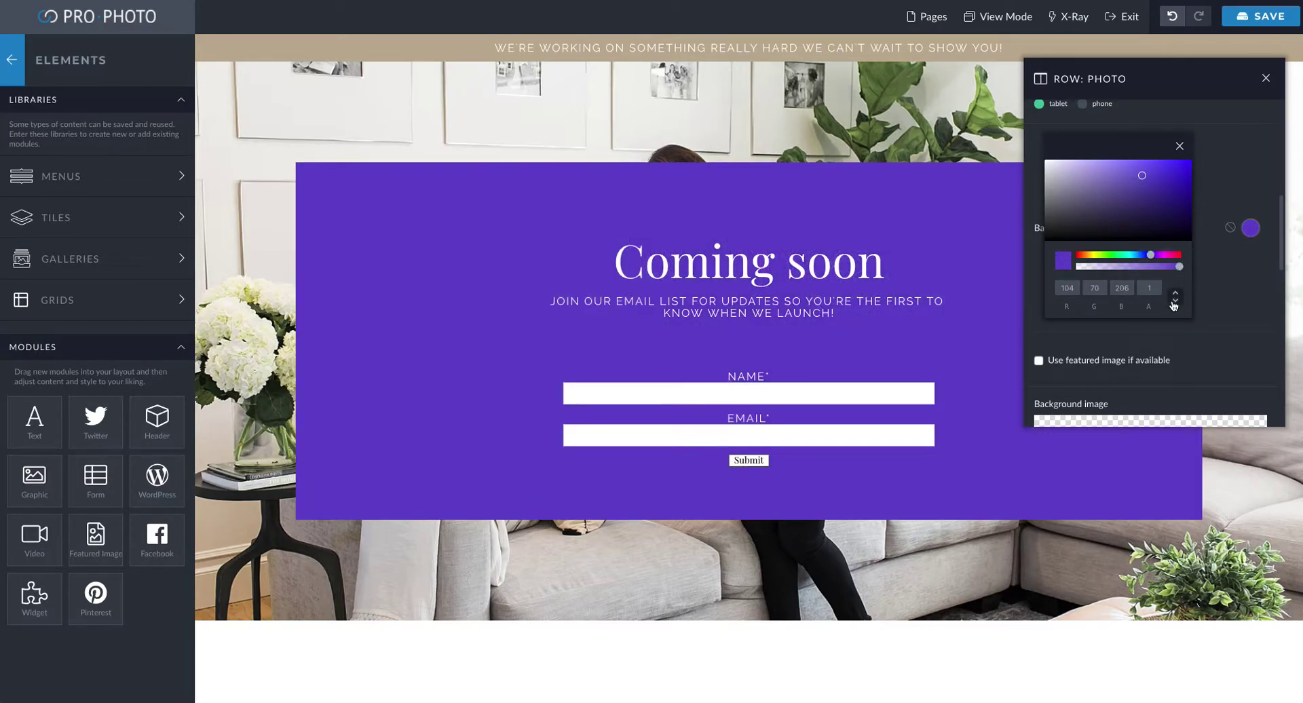
# Switch the row background color's value format to HEX and back to RGBA
pyautogui.click(1175, 302)
pyautogui.click(1176, 303)
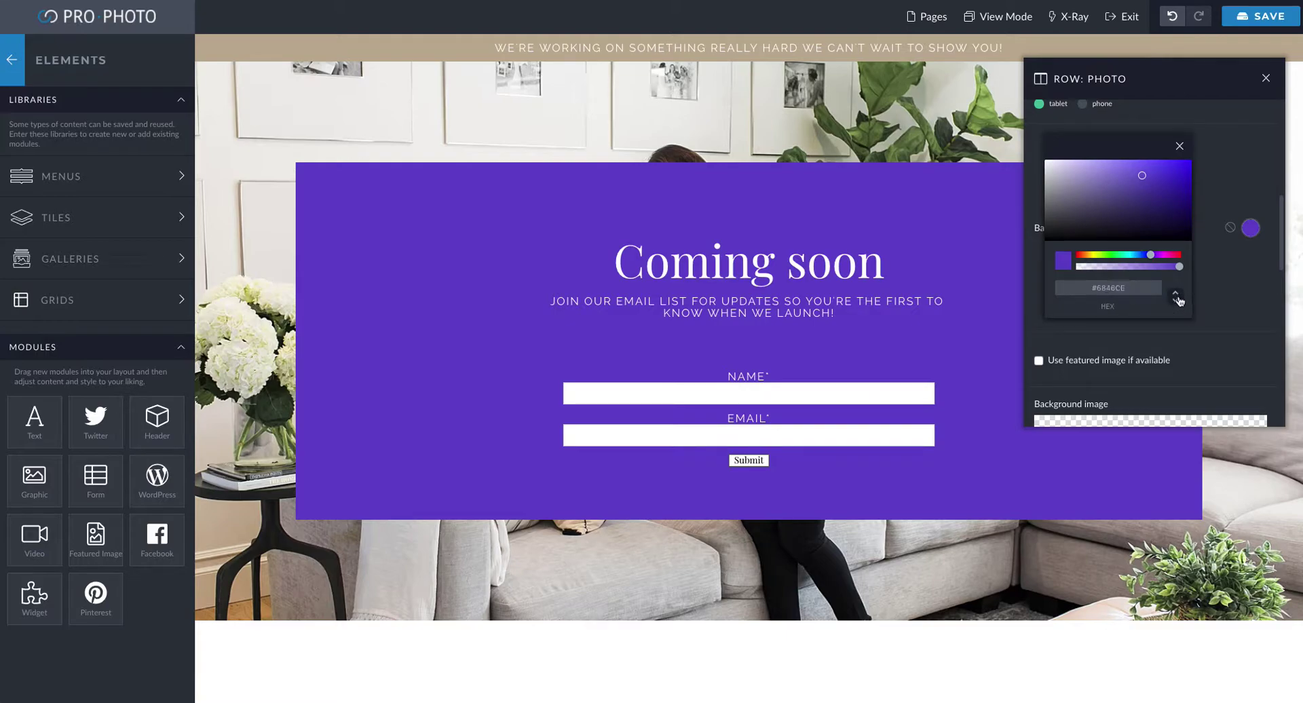
pyautogui.click(1128, 290)
pyautogui.hotkey('ctrl', 'a')
pyautogui.write('193')
pyautogui.click(1173, 302)
pyautogui.click(1174, 300)
pyautogui.moveTo(1178, 266)
pyautogui.mouseDown()
pyautogui.moveTo(1113, 270)
pyautogui.moveTo(1182, 267)
pyautogui.mouseUp()
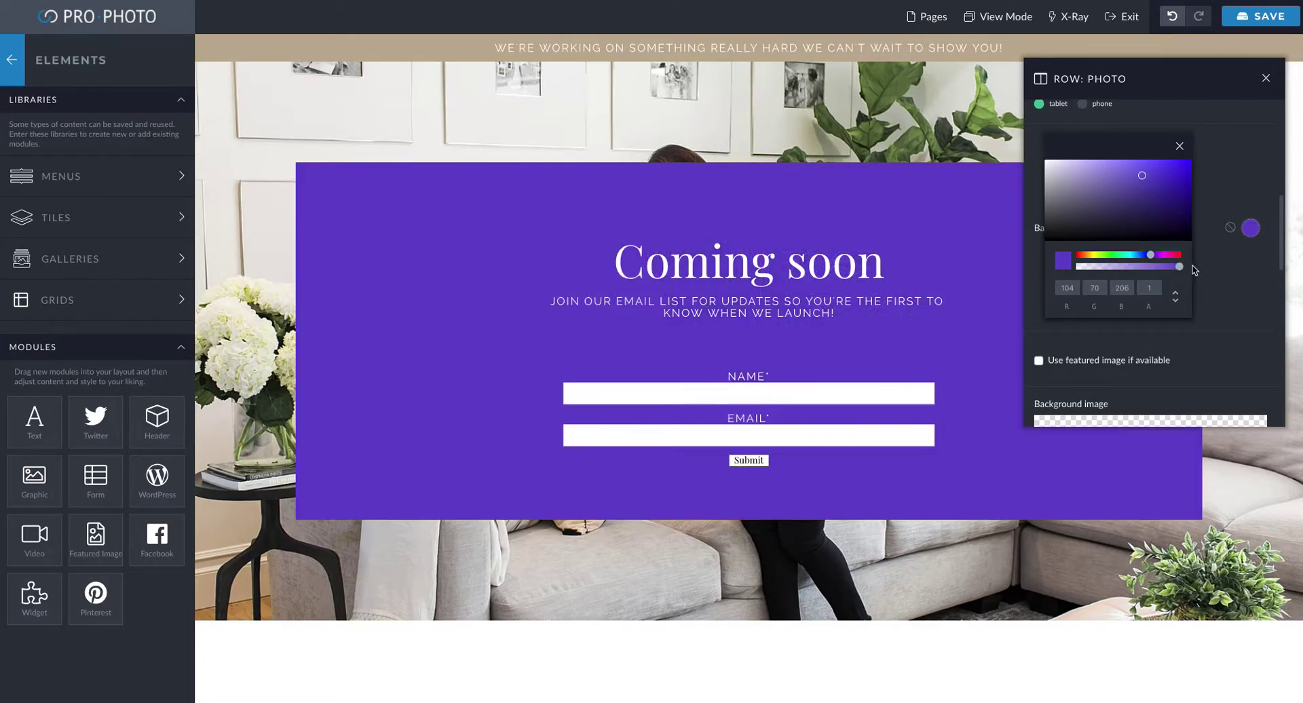
# Change the Photo row's background color to olive green #474E2F with opacity 0.26
pyautogui.click(1176, 300)
pyautogui.click(1143, 289)
pyautogui.moveTo(1075, 204)
pyautogui.mouseDown()
pyautogui.moveTo(1032, 141)
pyautogui.moveTo(1056, 170)
pyautogui.mouseUp()
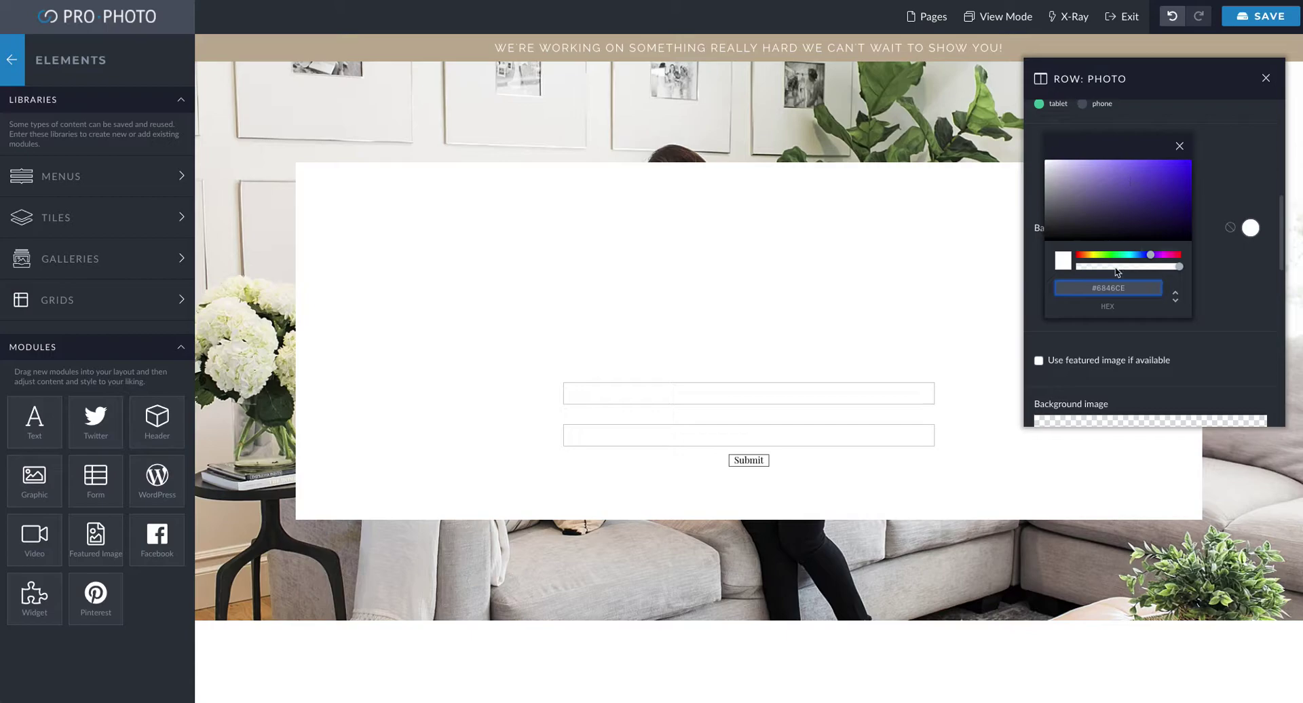
pyautogui.click(1098, 256)
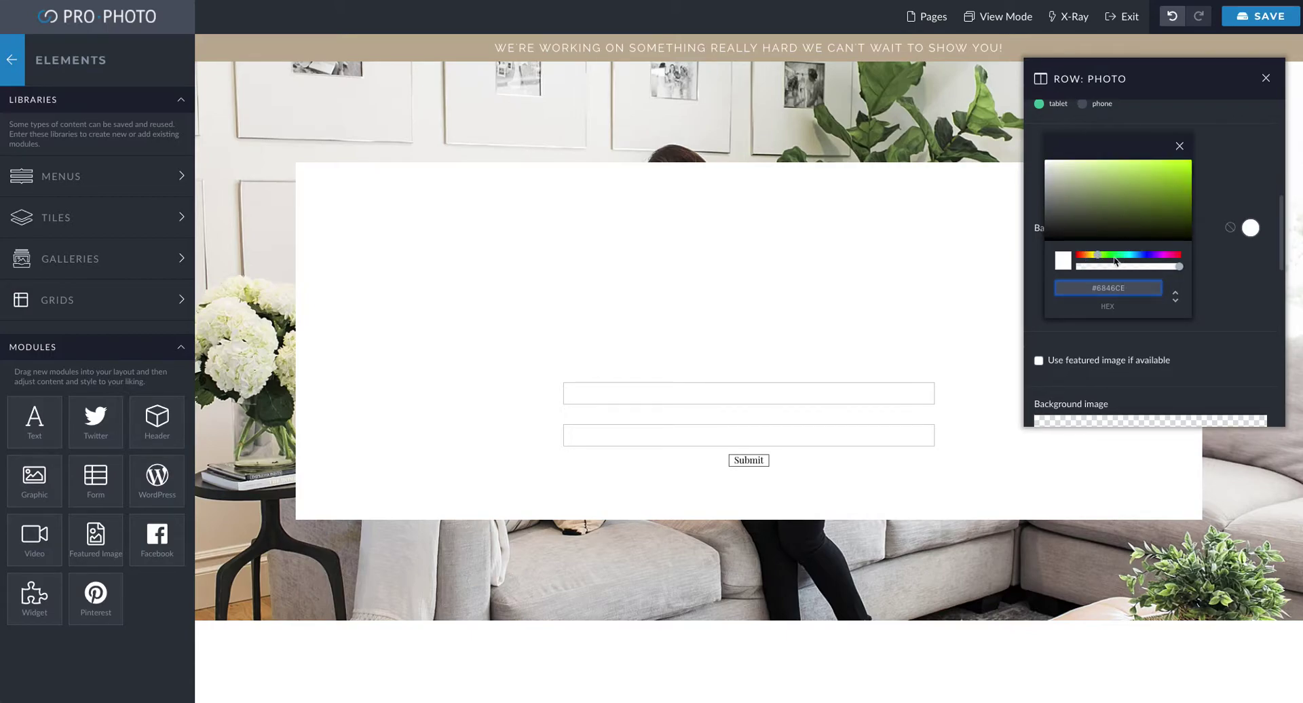
pyautogui.moveTo(1101, 215); pyautogui.dragTo(1104, 216)
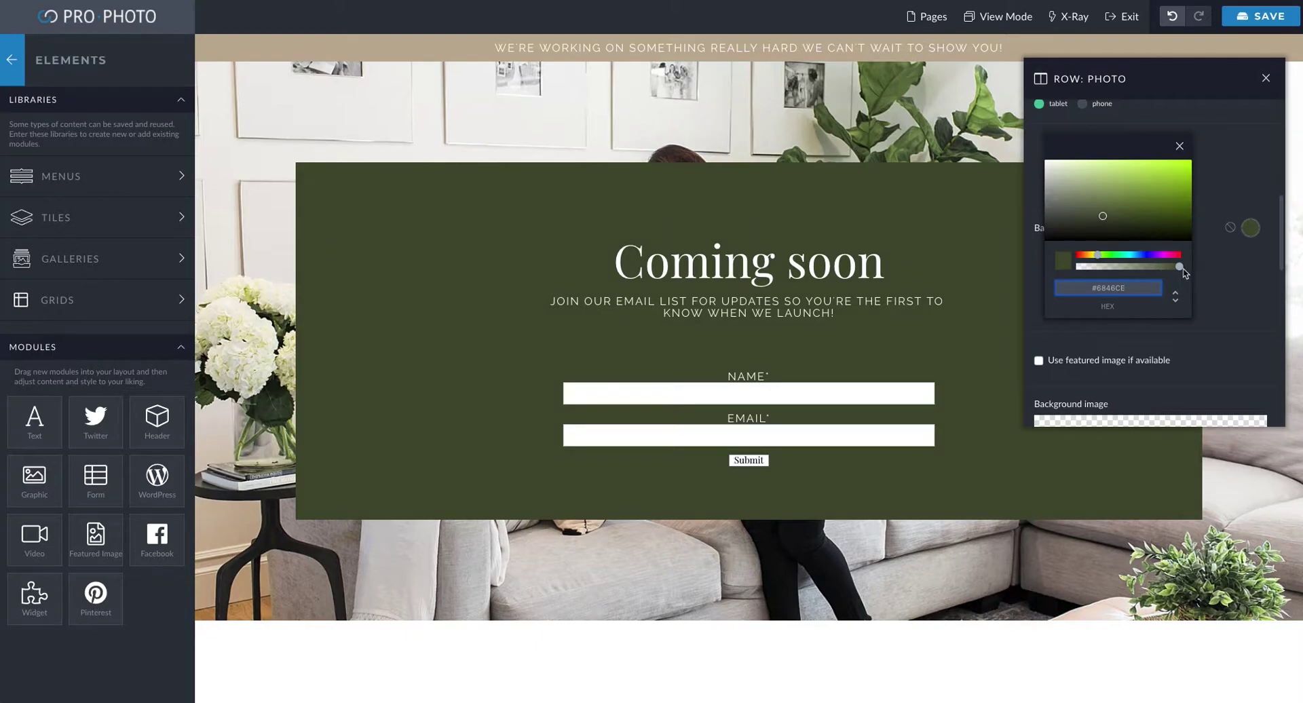
pyautogui.moveTo(1179, 266); pyautogui.dragTo(1106, 274)
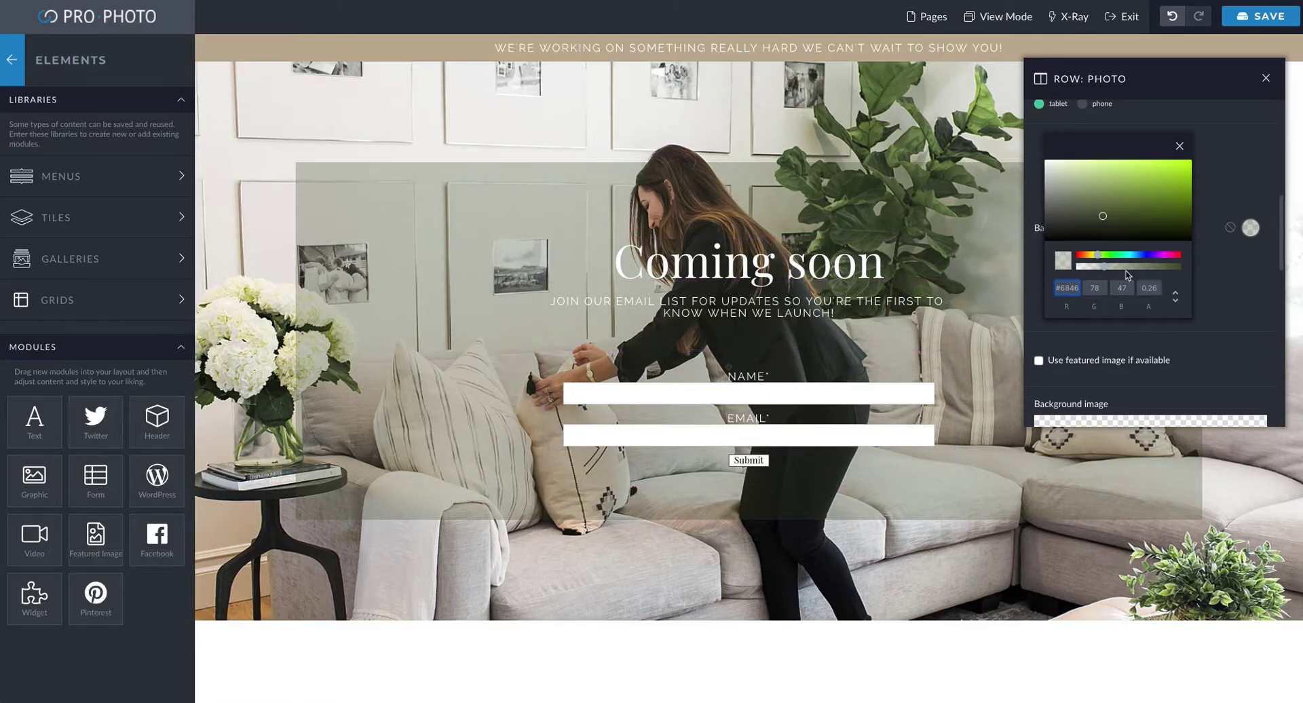
# Raise the Photo row's background opacity to 1 and copy the color's HEX value
pyautogui.moveTo(1103, 270); pyautogui.dragTo(1180, 266)
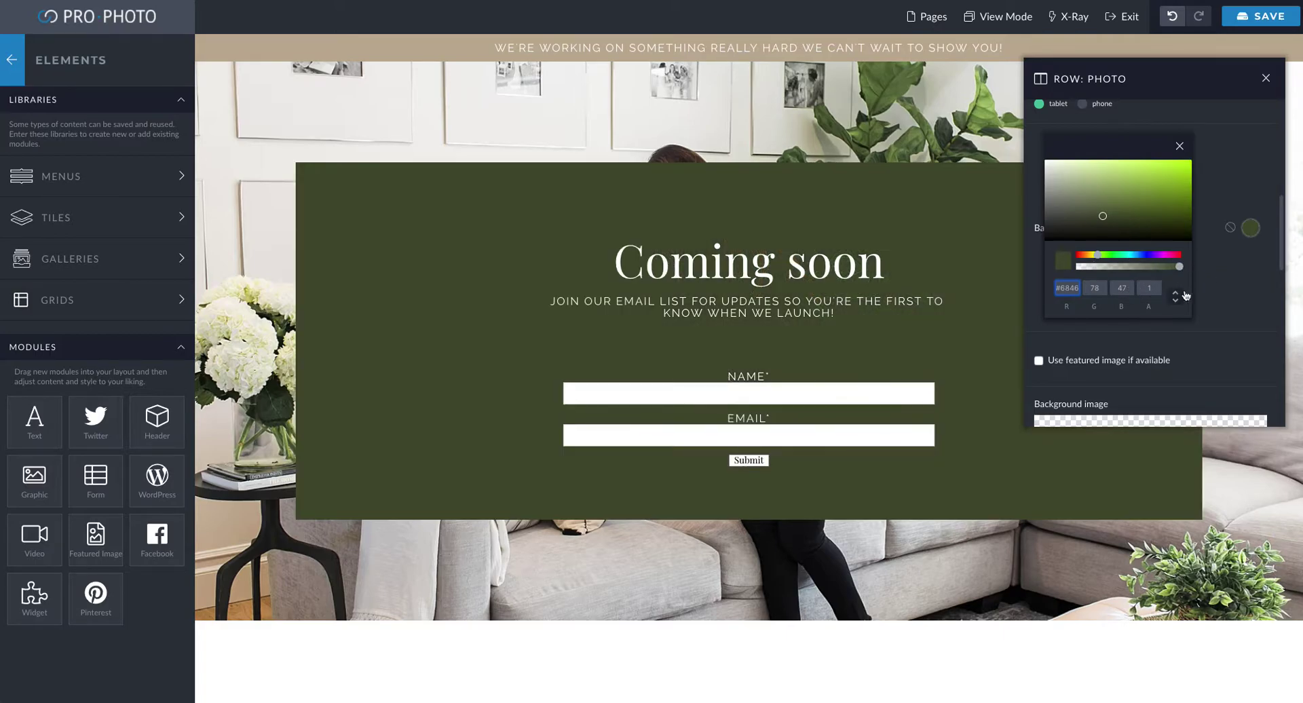
pyautogui.click(1175, 296)
pyautogui.click(1148, 289)
pyautogui.doubleClick(1148, 289)
pyautogui.hotkey('ctrl', 'c')
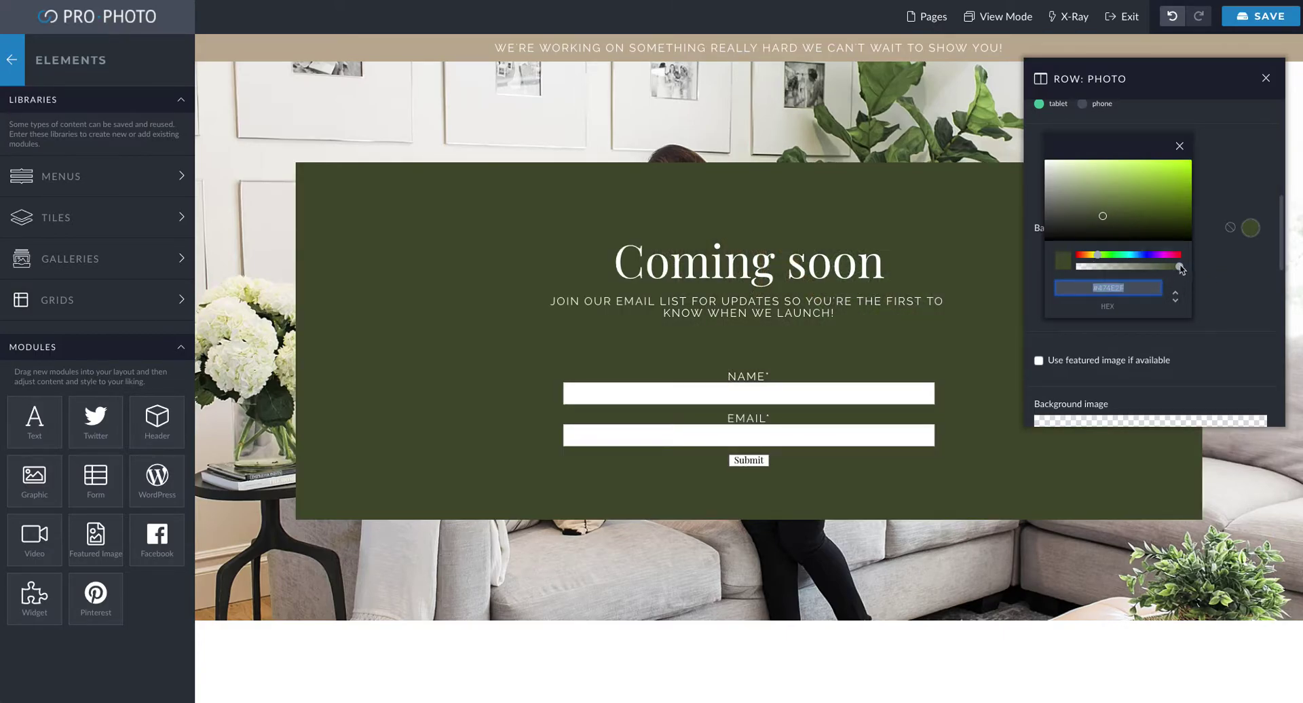
# Set the Photo row's background opacity to 0.26 and close the row's settings
pyautogui.click(1104, 267)
pyautogui.click(1107, 269)
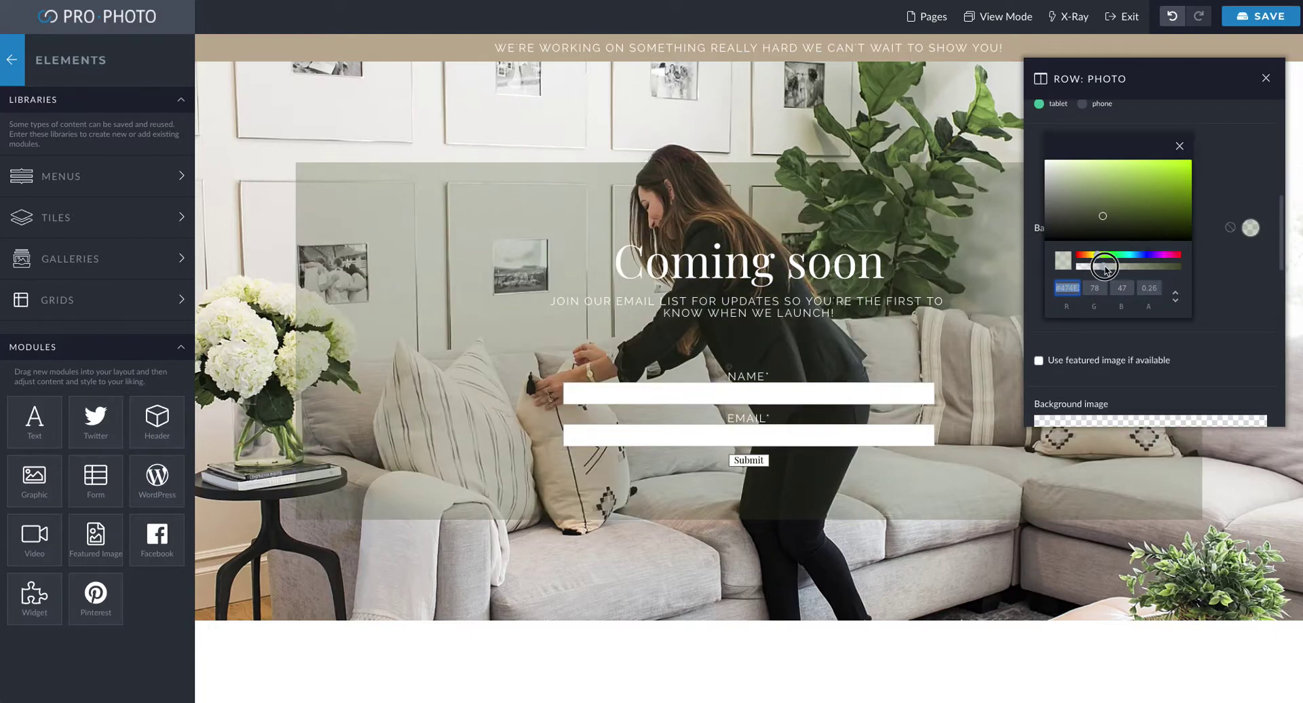
pyautogui.click(1179, 147)
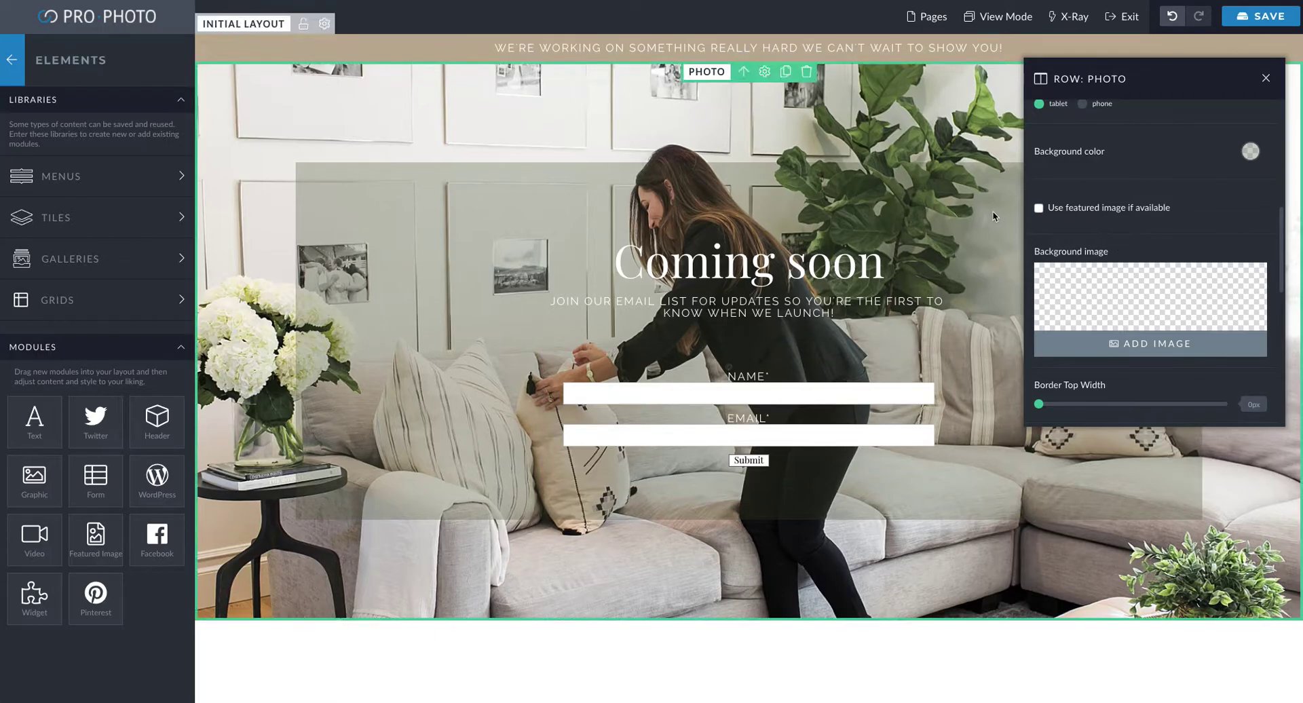
pyautogui.scroll(-2, 1070, 241)
pyautogui.click(1265, 78)
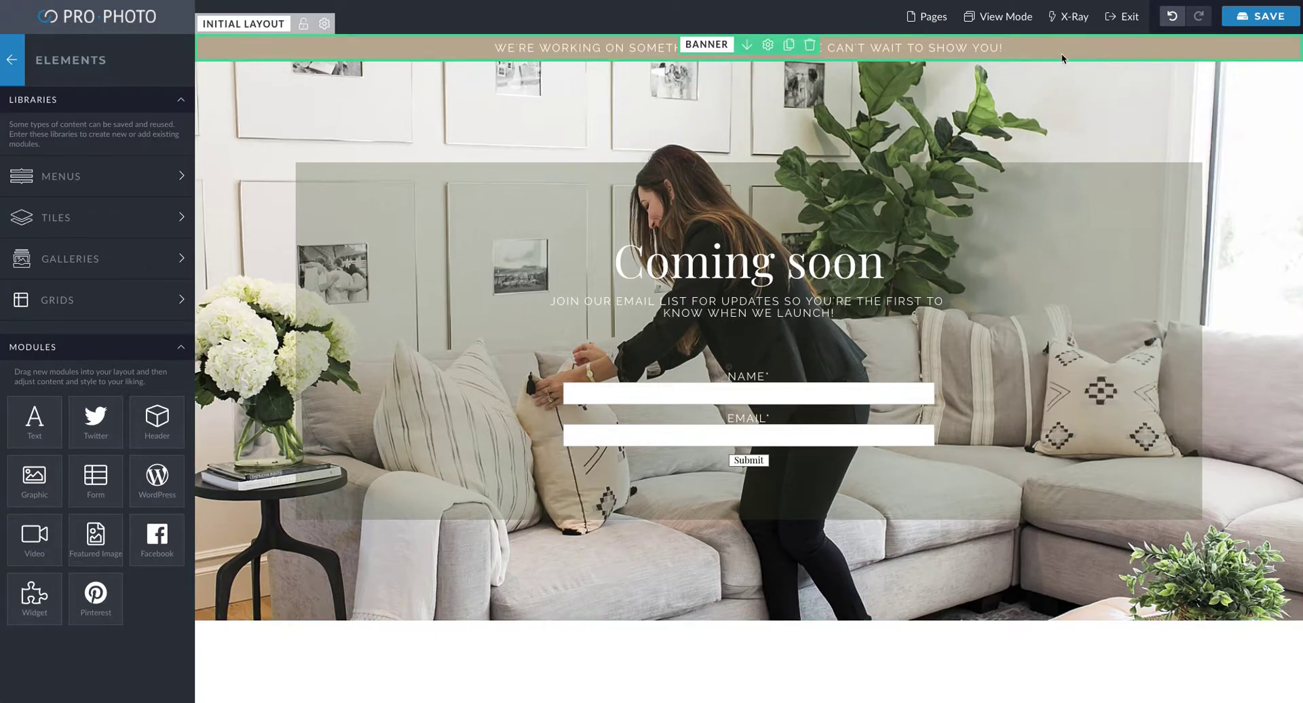
# Set the Banner block's background color to the copied HEX value #474E2F and close its settings
pyautogui.click(769, 46)
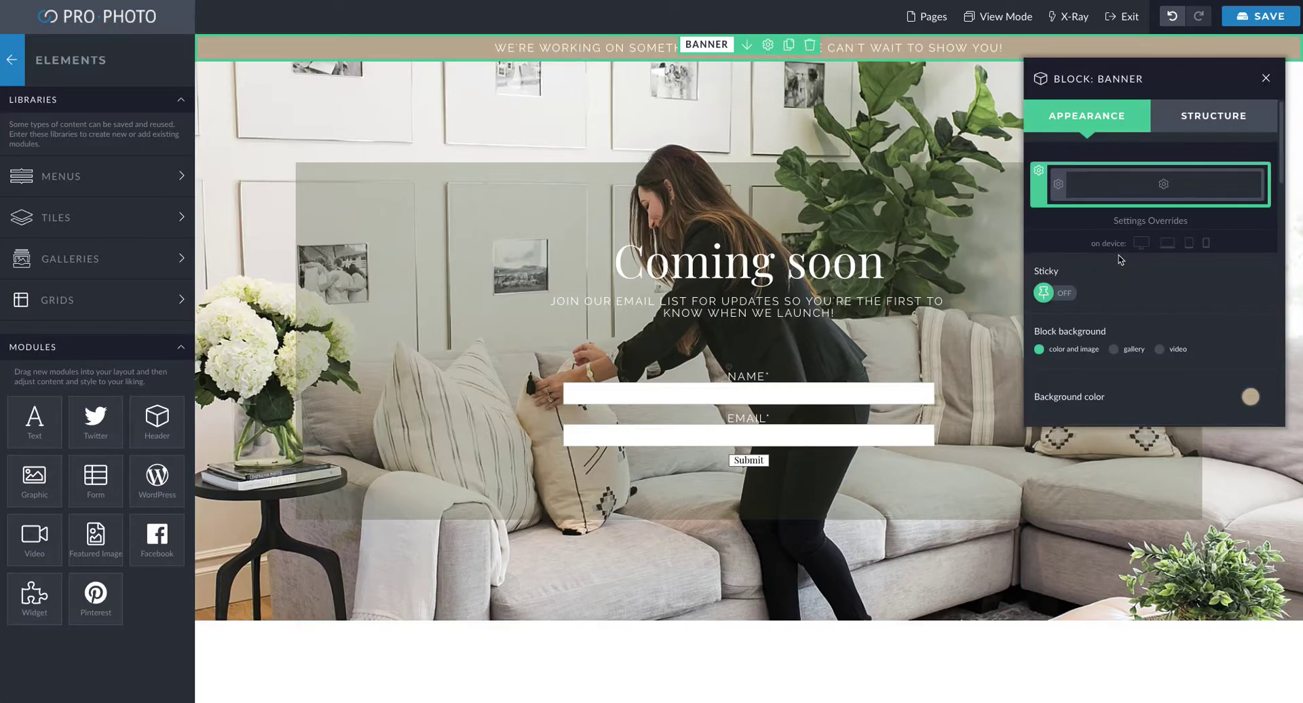
pyautogui.scroll(-1, 1124, 258)
pyautogui.scroll(-1, 1125, 258)
pyautogui.click(1250, 273)
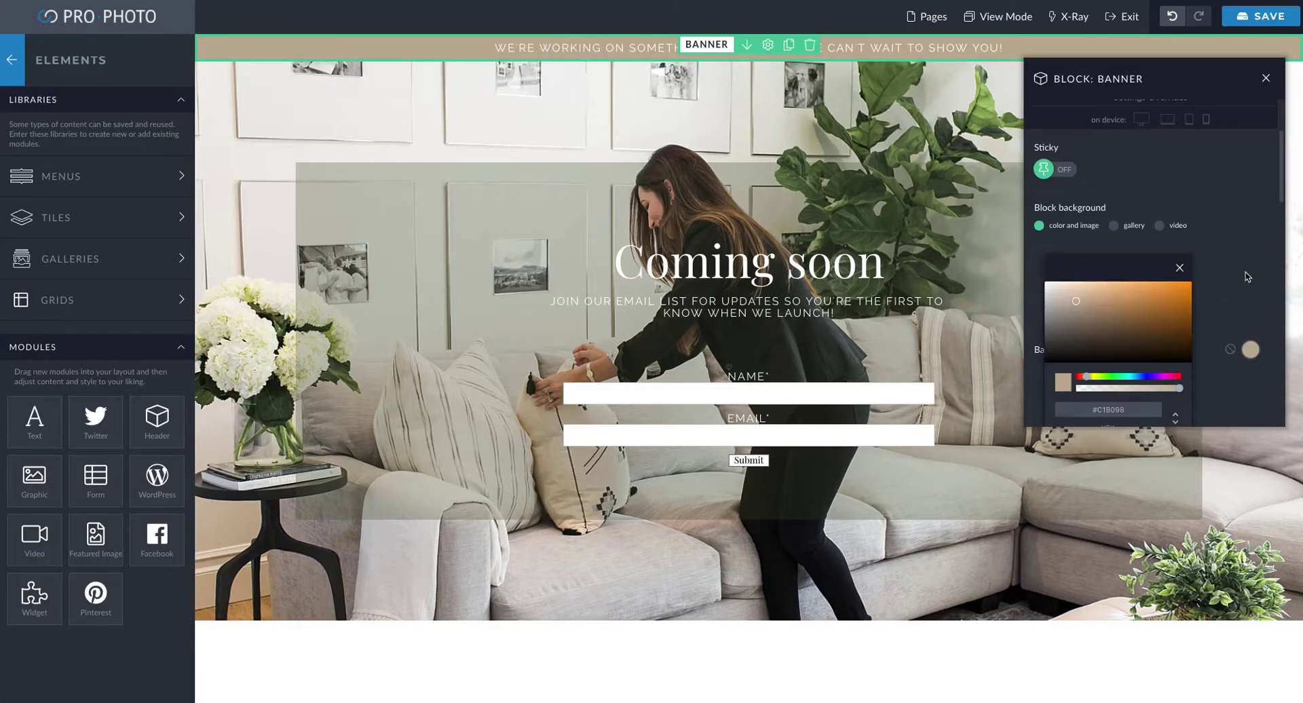
pyautogui.scroll(-2, 1148, 380)
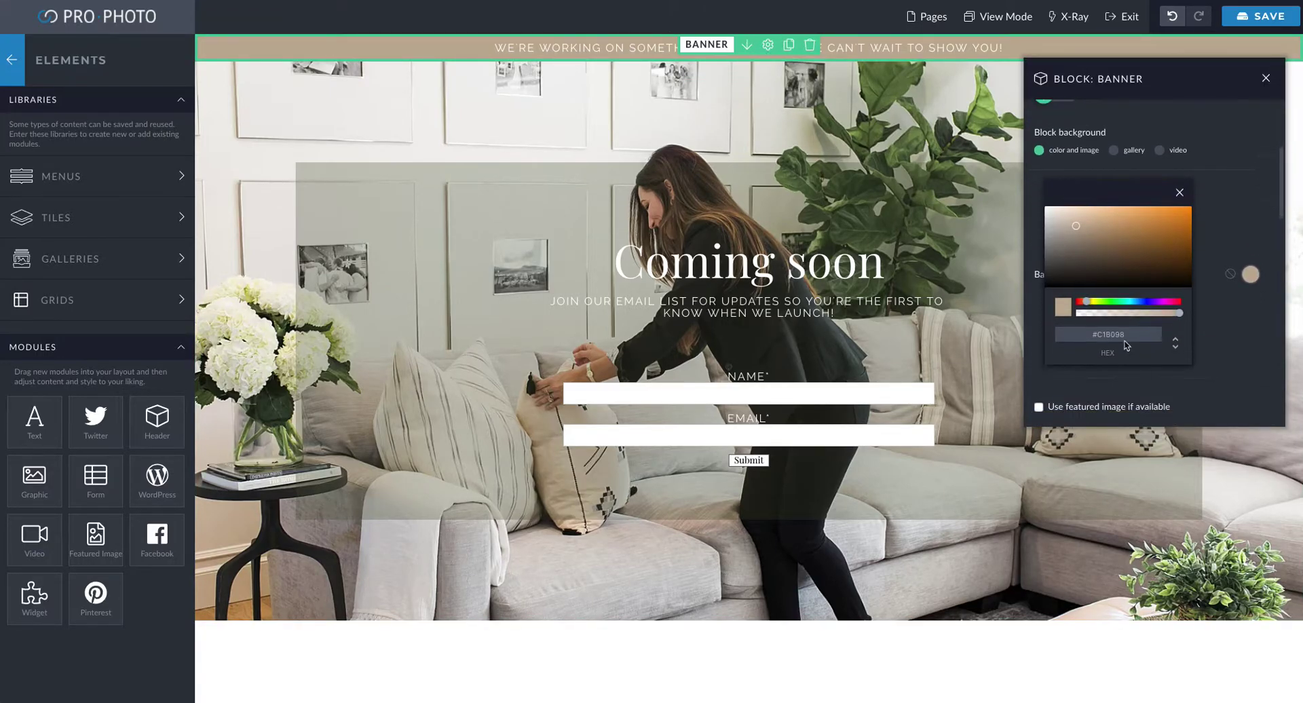
pyautogui.click(1176, 347)
pyautogui.click(1176, 347)
pyautogui.click(1139, 336)
pyautogui.hotkey('ctrl', 'v')
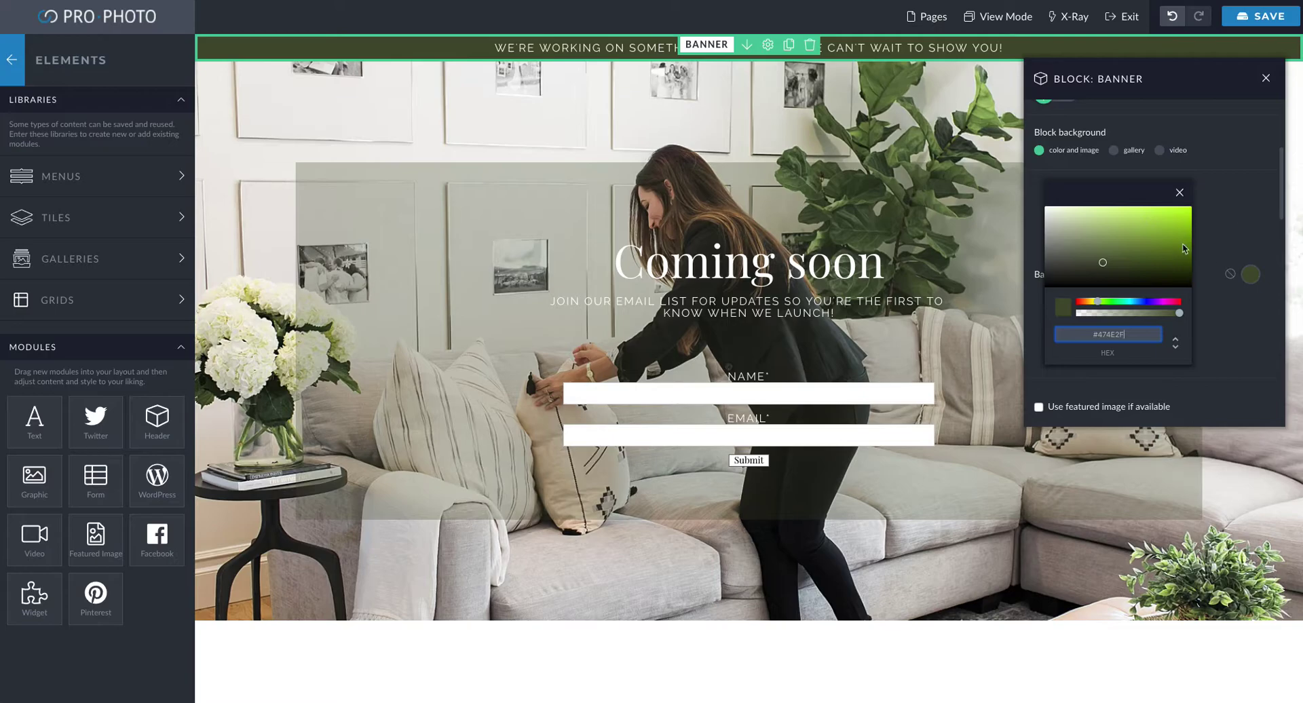
pyautogui.scroll(3, 1165, 248)
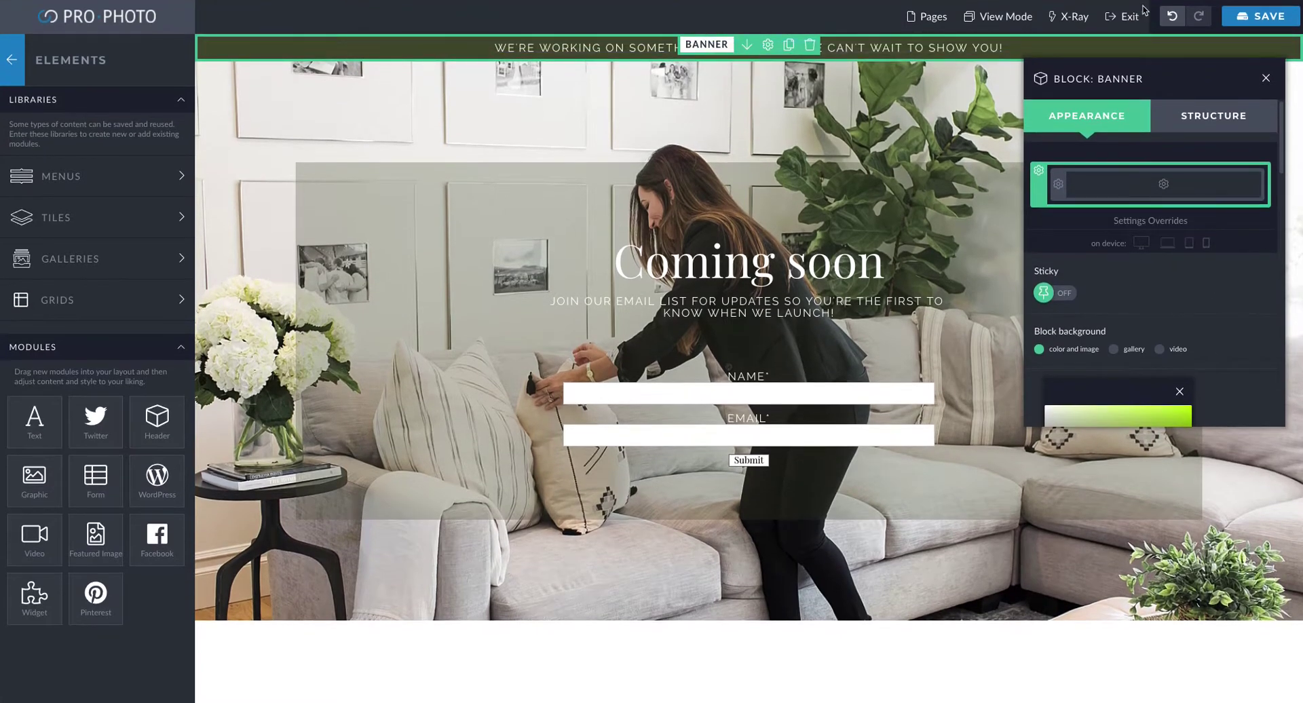
pyautogui.click(1265, 80)
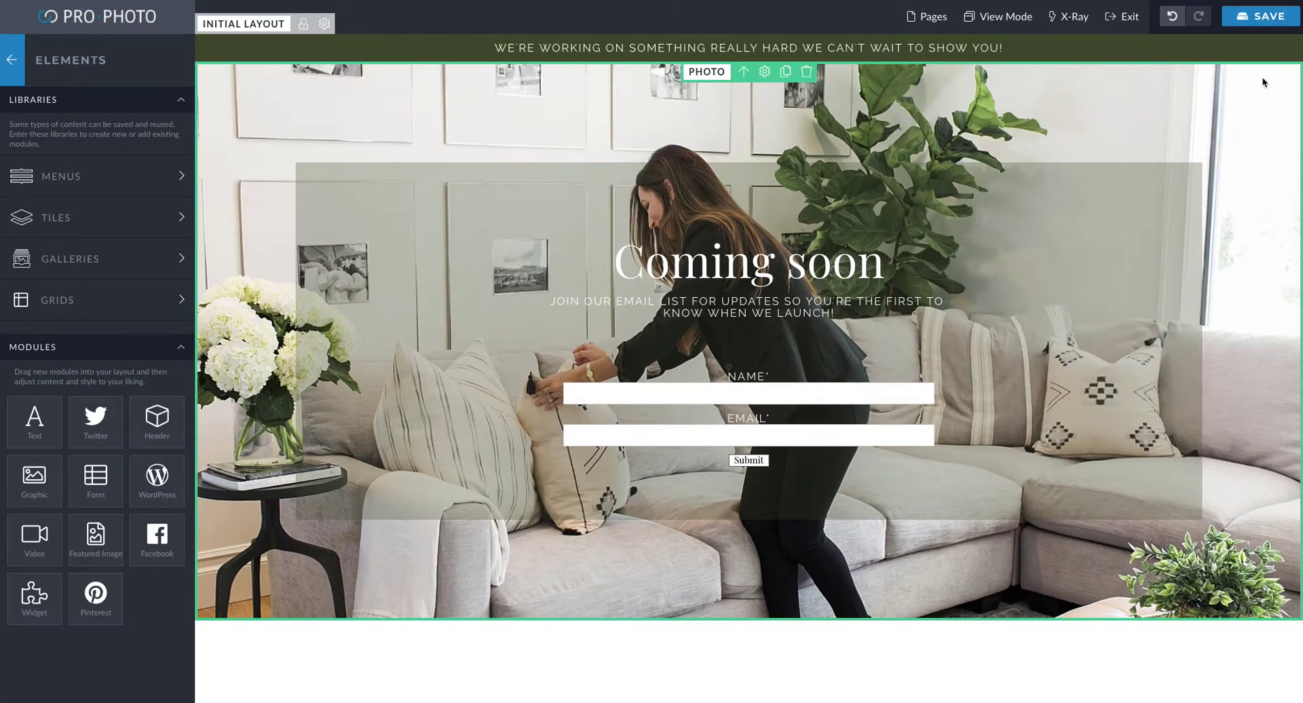
# Check the text options of the "Coming soon" heading and its subtitle, and the structure settings of the sign-up form
pyautogui.click(808, 258)
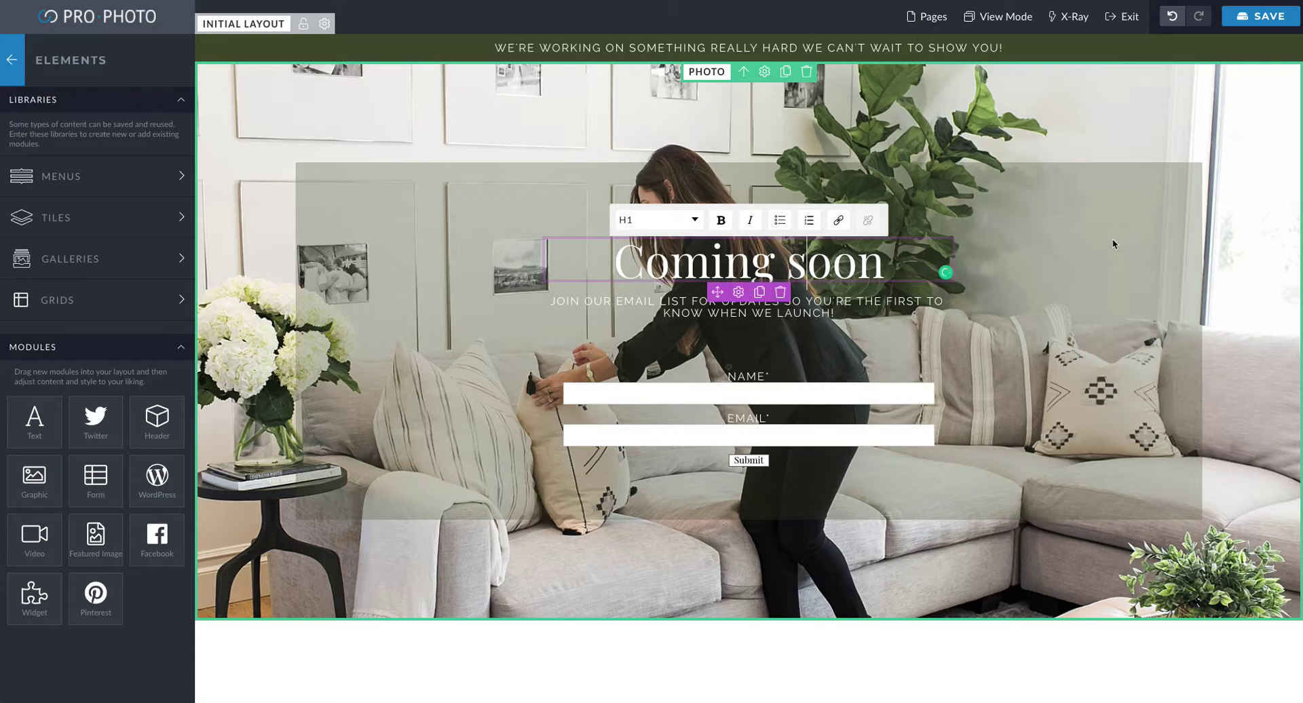
pyautogui.click(600, 303)
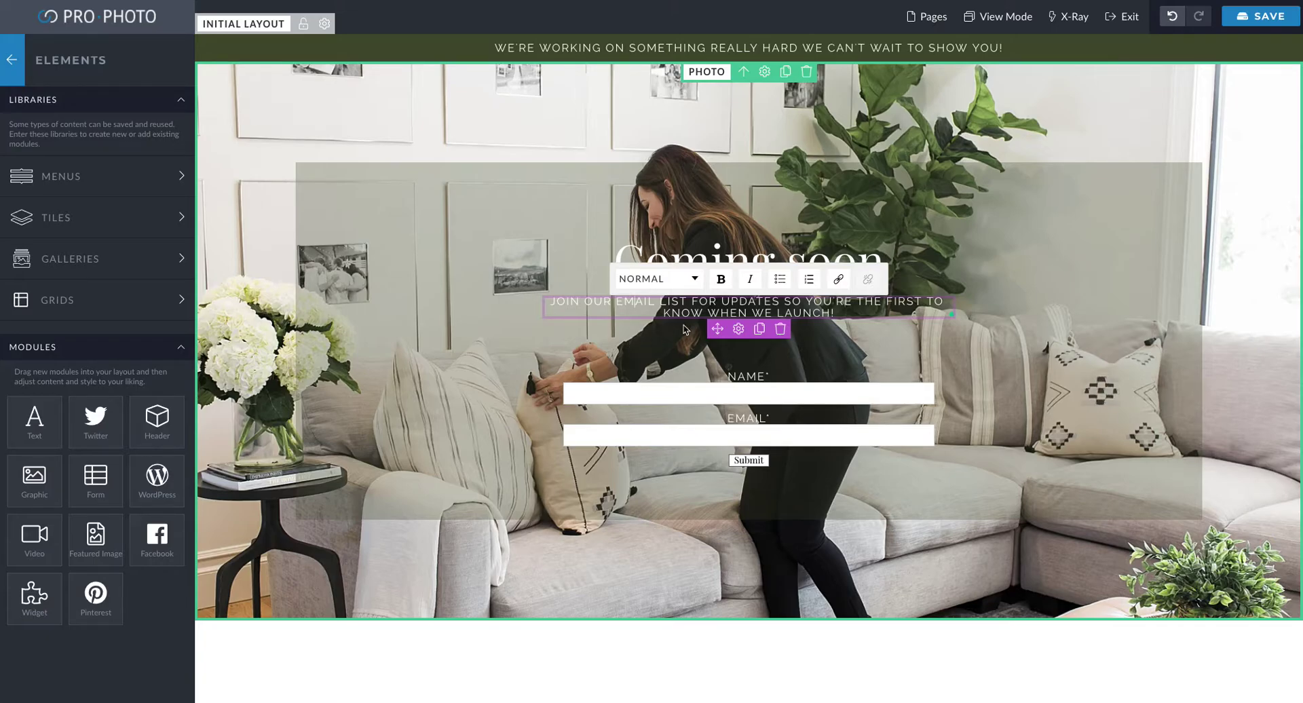
pyautogui.click(1261, 369)
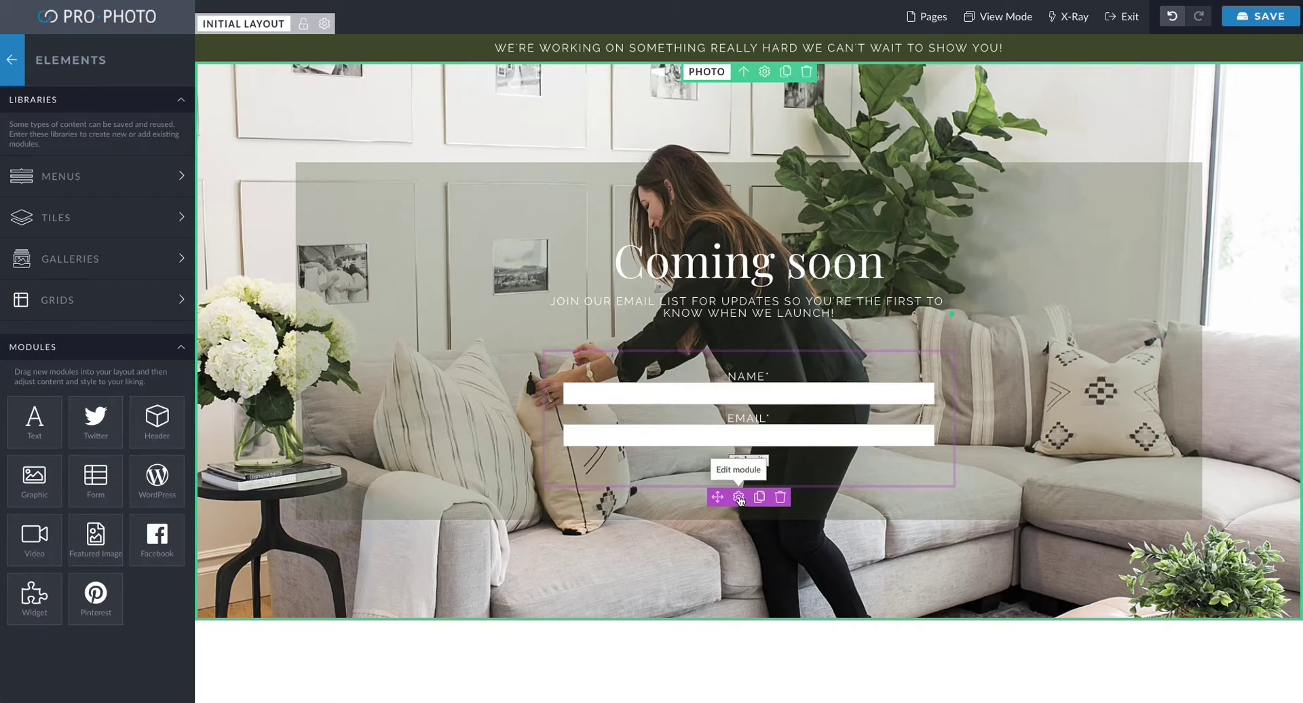
pyautogui.click(739, 498)
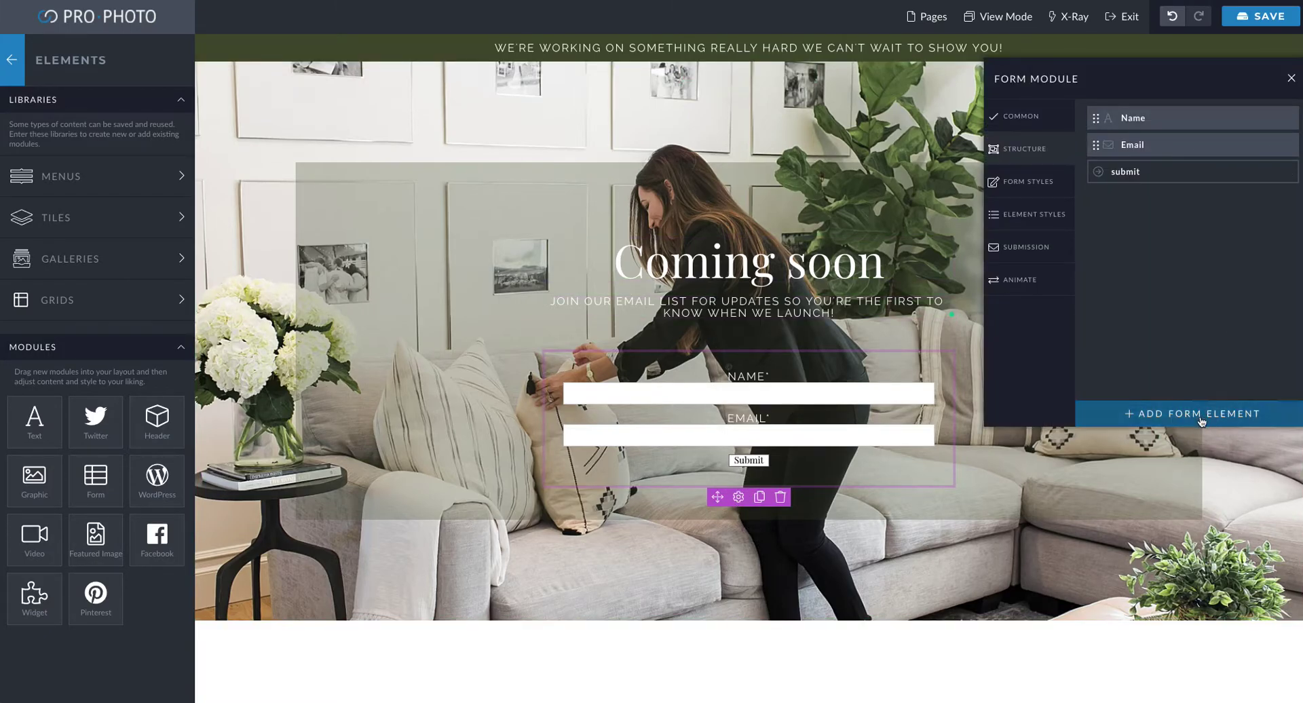
pyautogui.click(1290, 79)
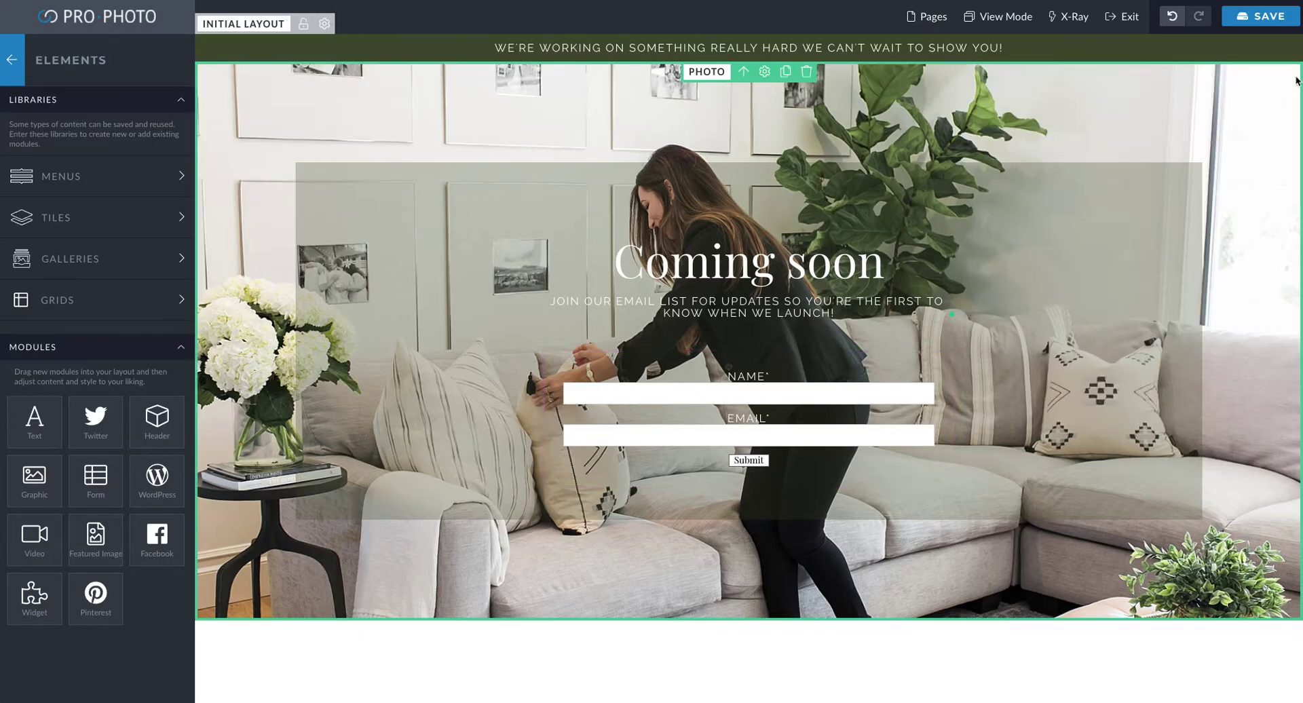
# Open the Default Font style and increase its line height to 170%
pyautogui.click(25, 70)
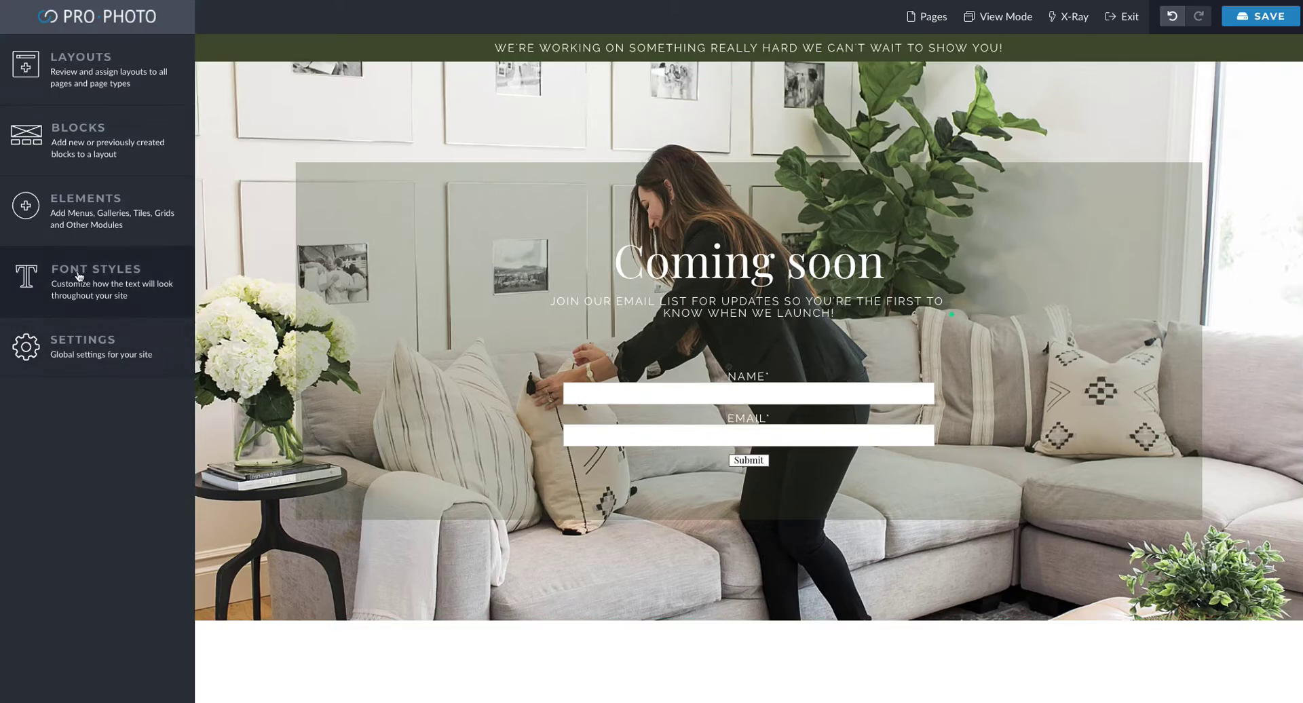
pyautogui.click(99, 282)
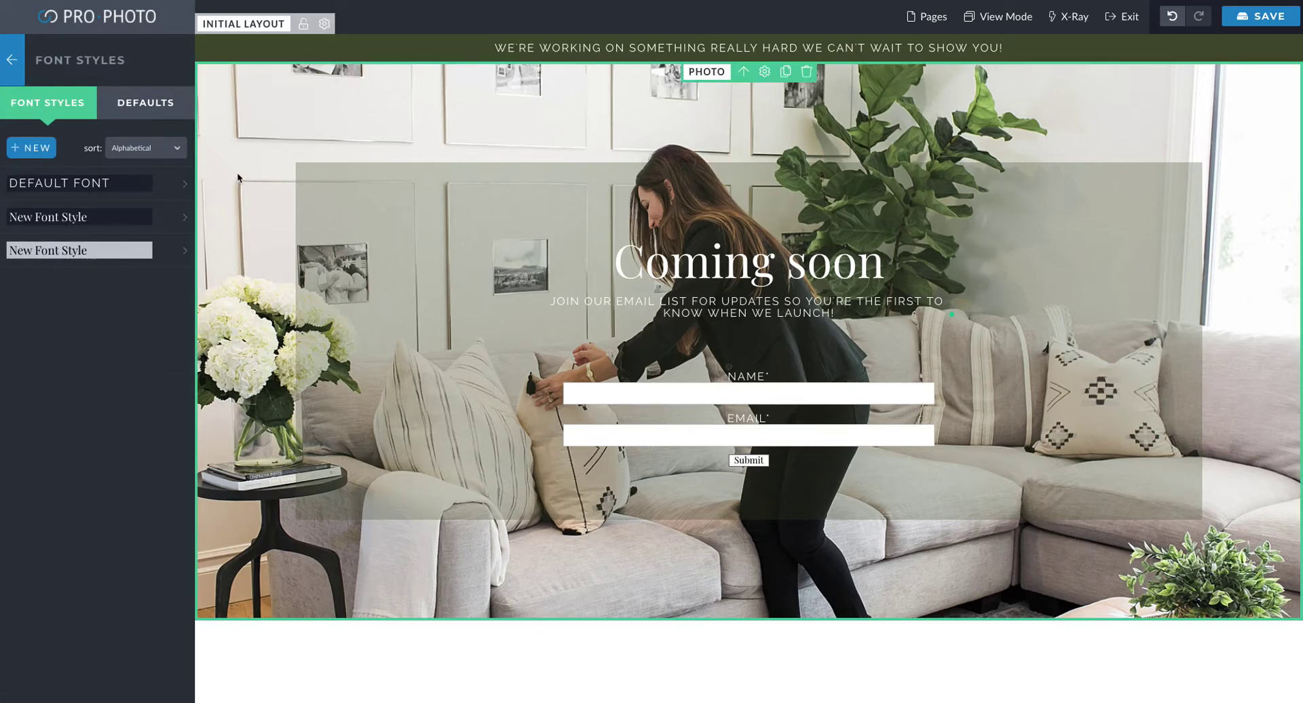
pyautogui.click(180, 183)
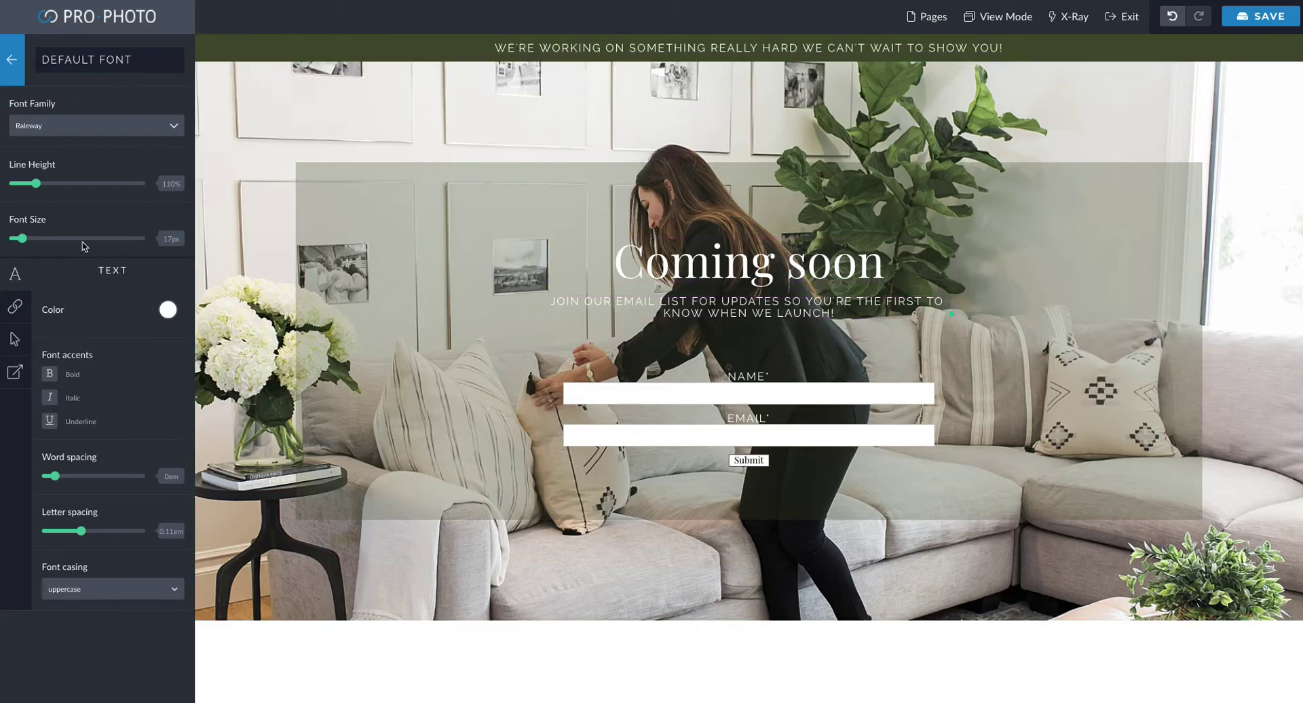
pyautogui.moveTo(36, 187); pyautogui.dragTo(69, 190)
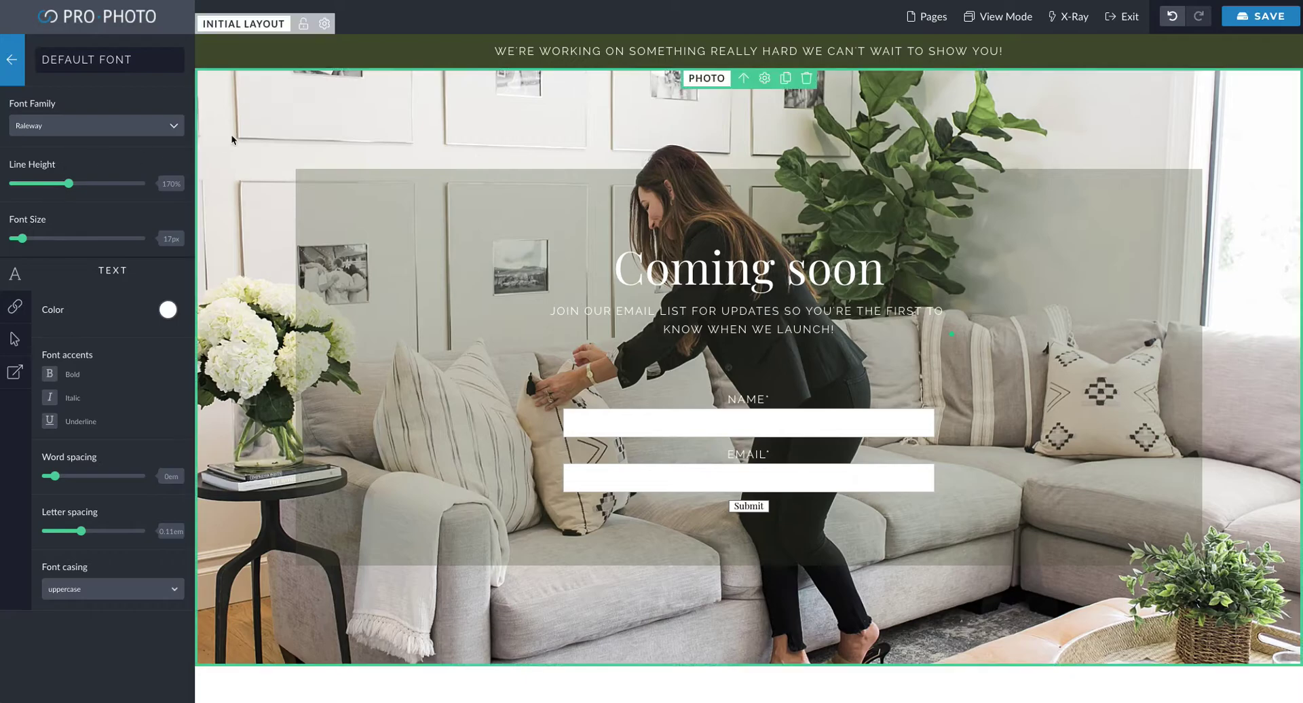
# Change the Default Font style's font family to Advent Pro and return to the font styles list
pyautogui.click(174, 126)
pyautogui.click(47, 246)
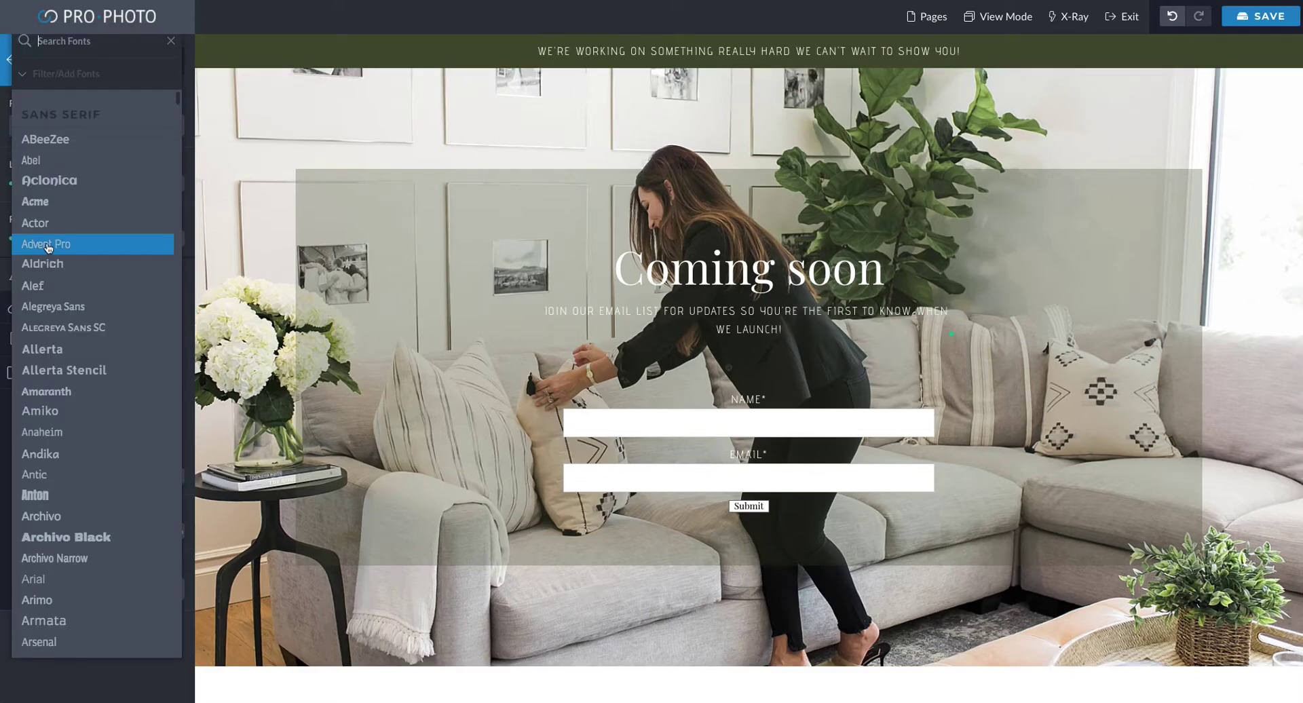
pyautogui.click(171, 41)
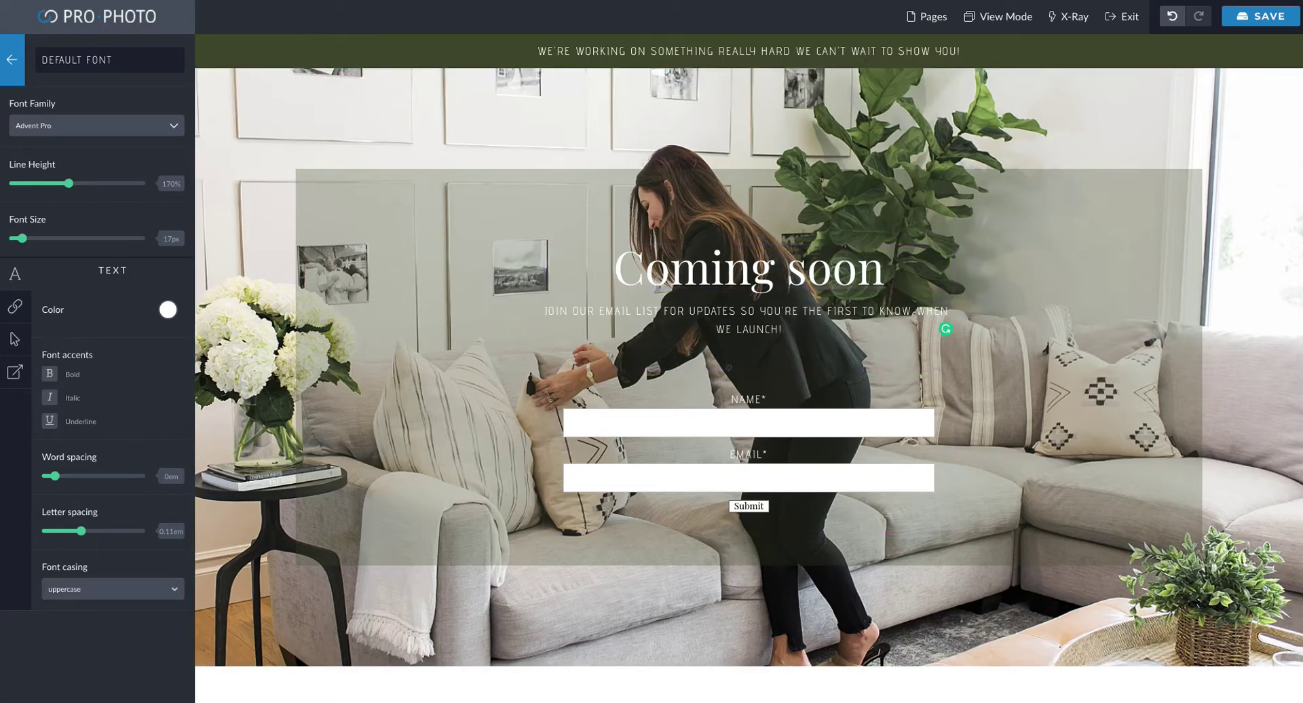
pyautogui.click(9, 80)
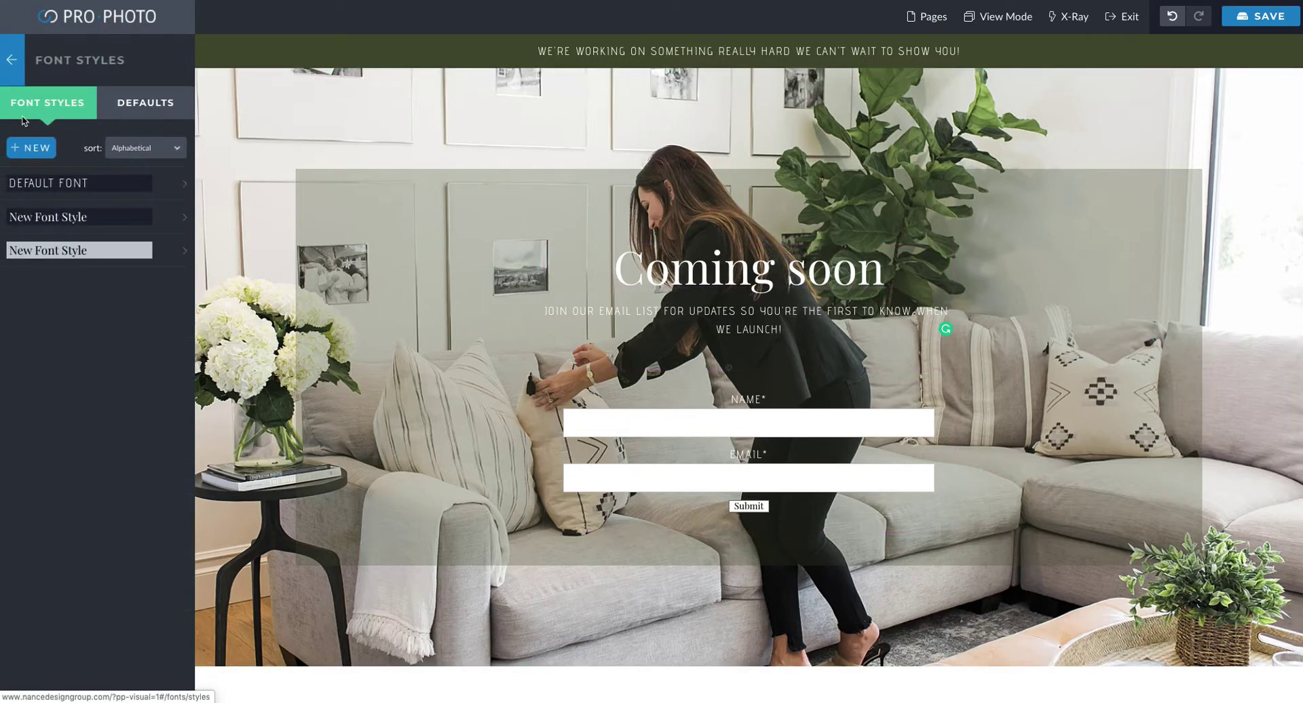
# Change the font family of the font style used by the "Coming soon" heading to BenchNine
pyautogui.click(184, 216)
pyautogui.click(11, 61)
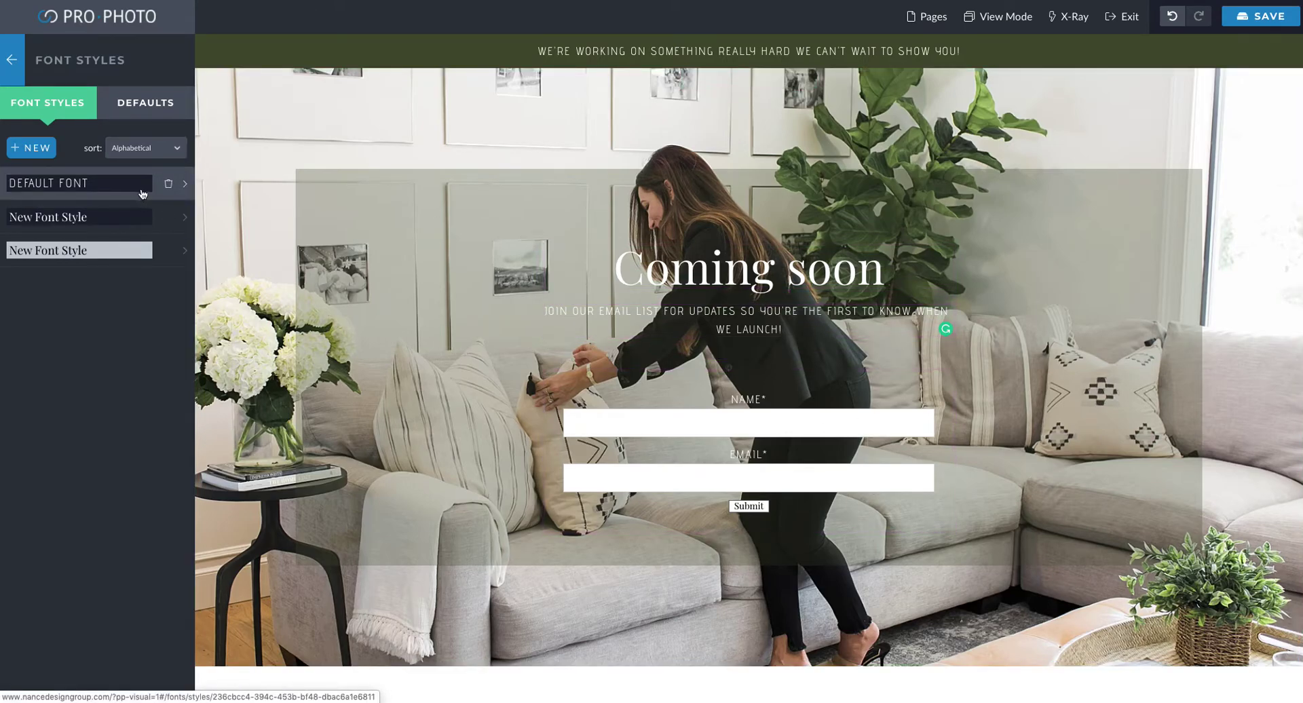
pyautogui.click(184, 219)
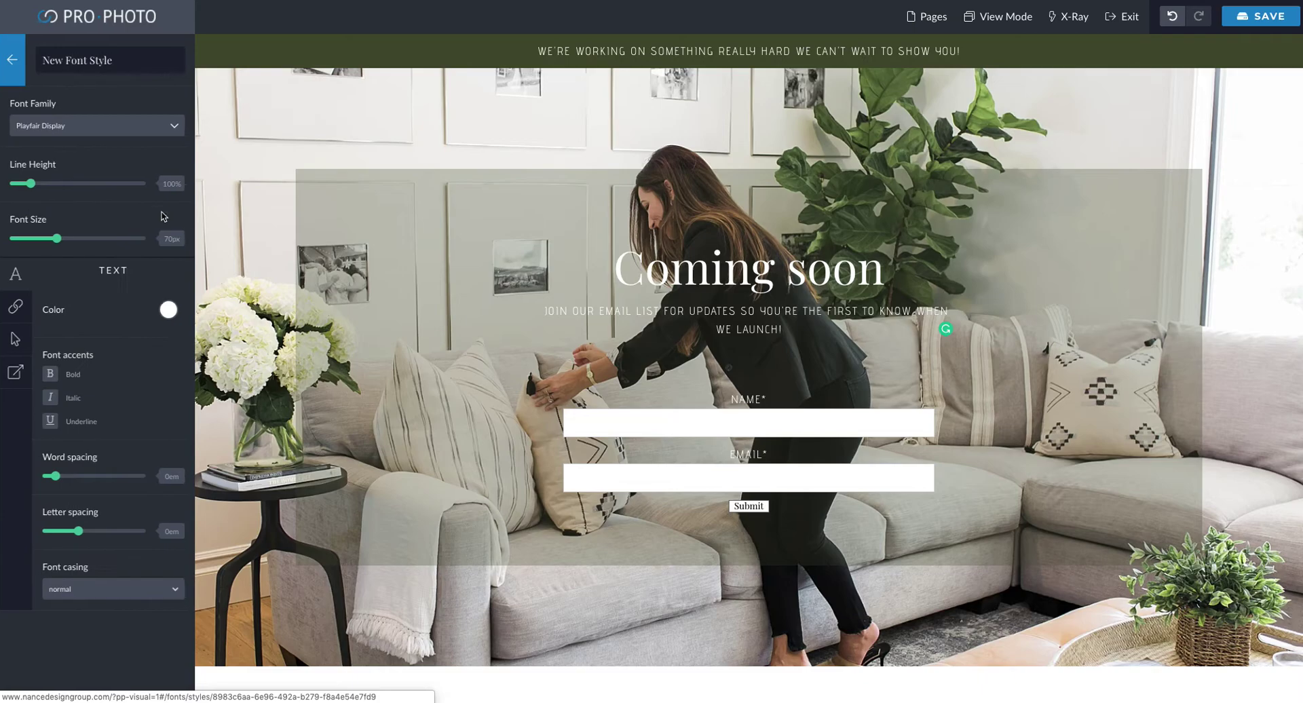
pyautogui.click(81, 128)
pyautogui.scroll(-6, 84, 294)
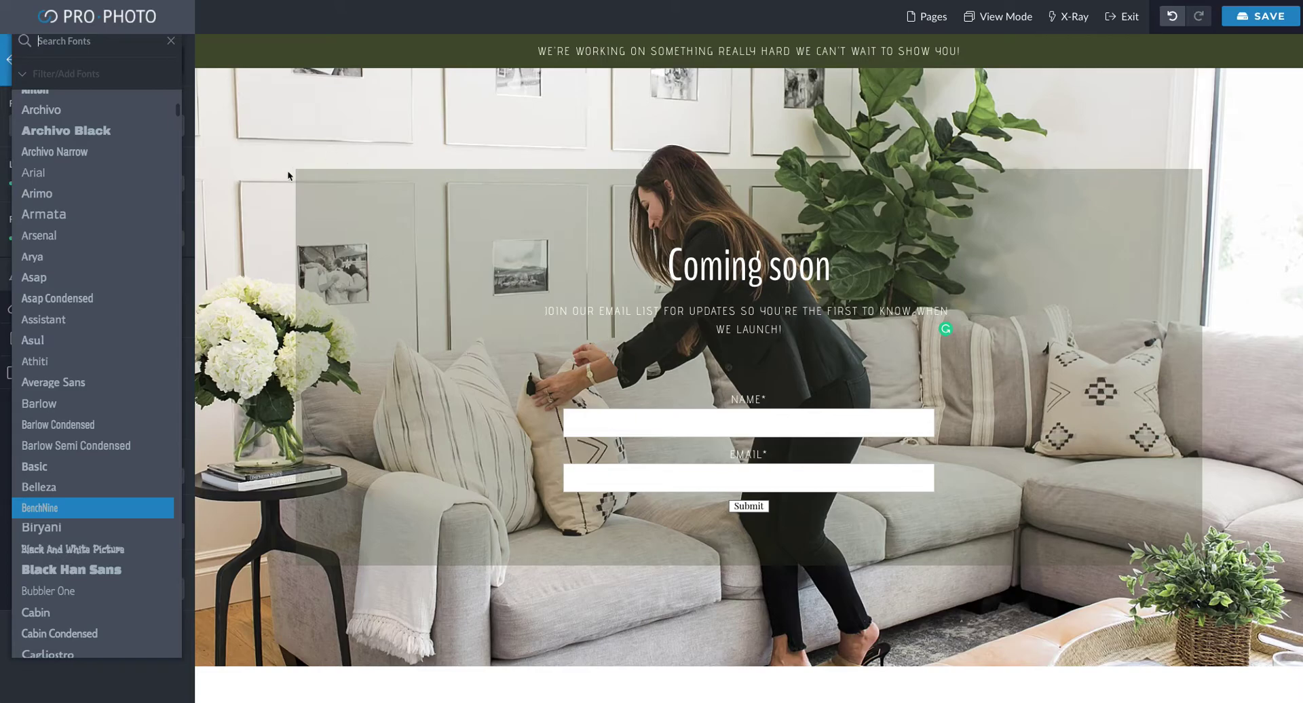
pyautogui.click(170, 42)
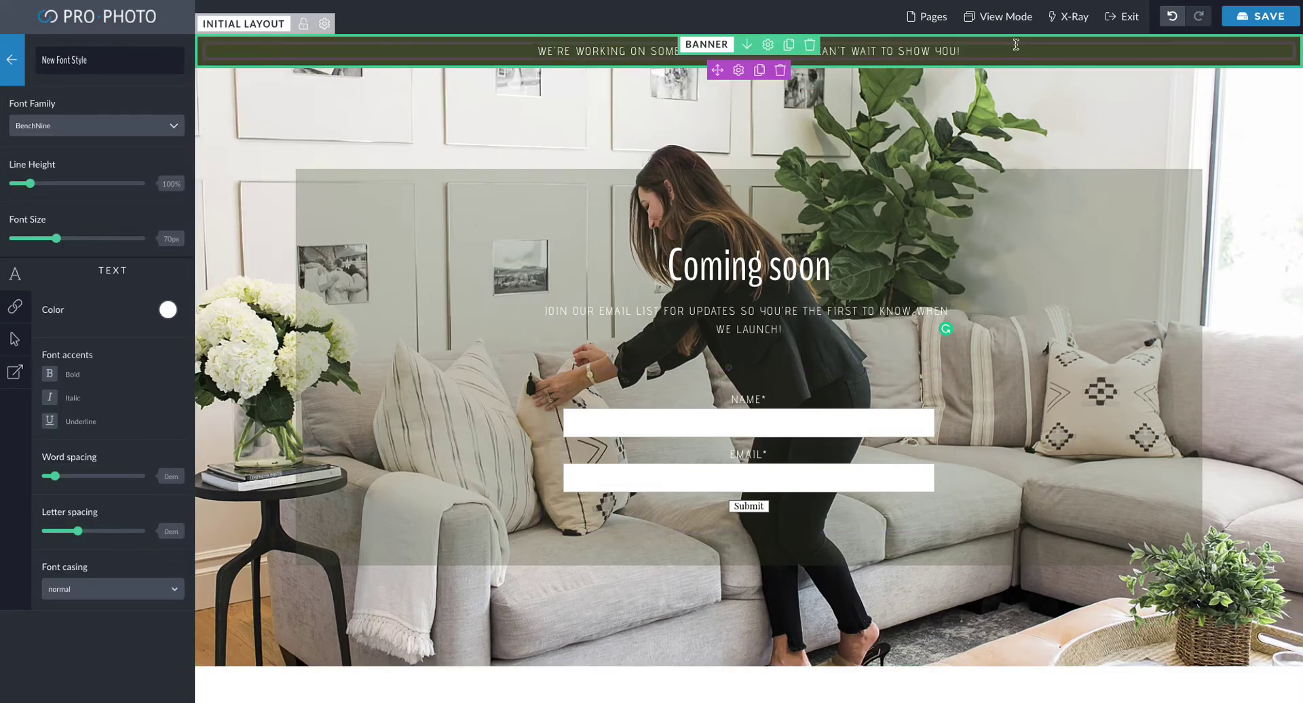
# Undo both font family changes and save the design
pyautogui.click(1172, 17)
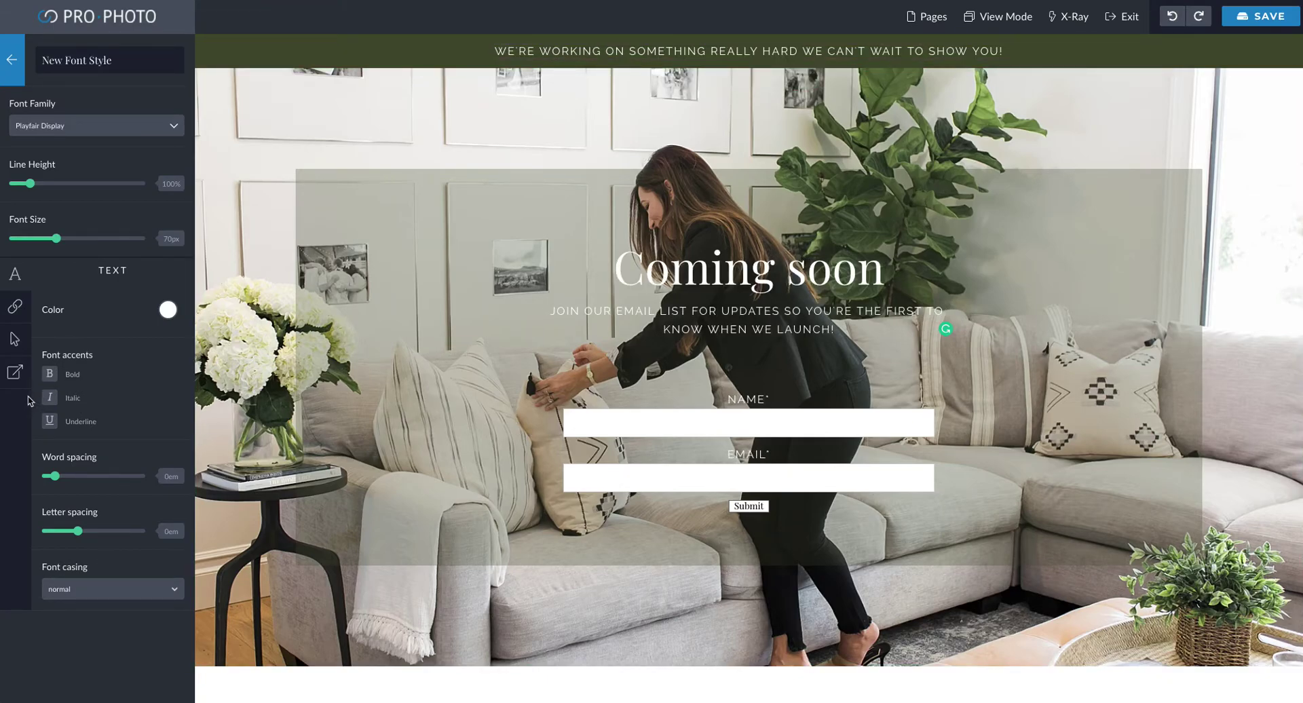
pyautogui.click(1260, 19)
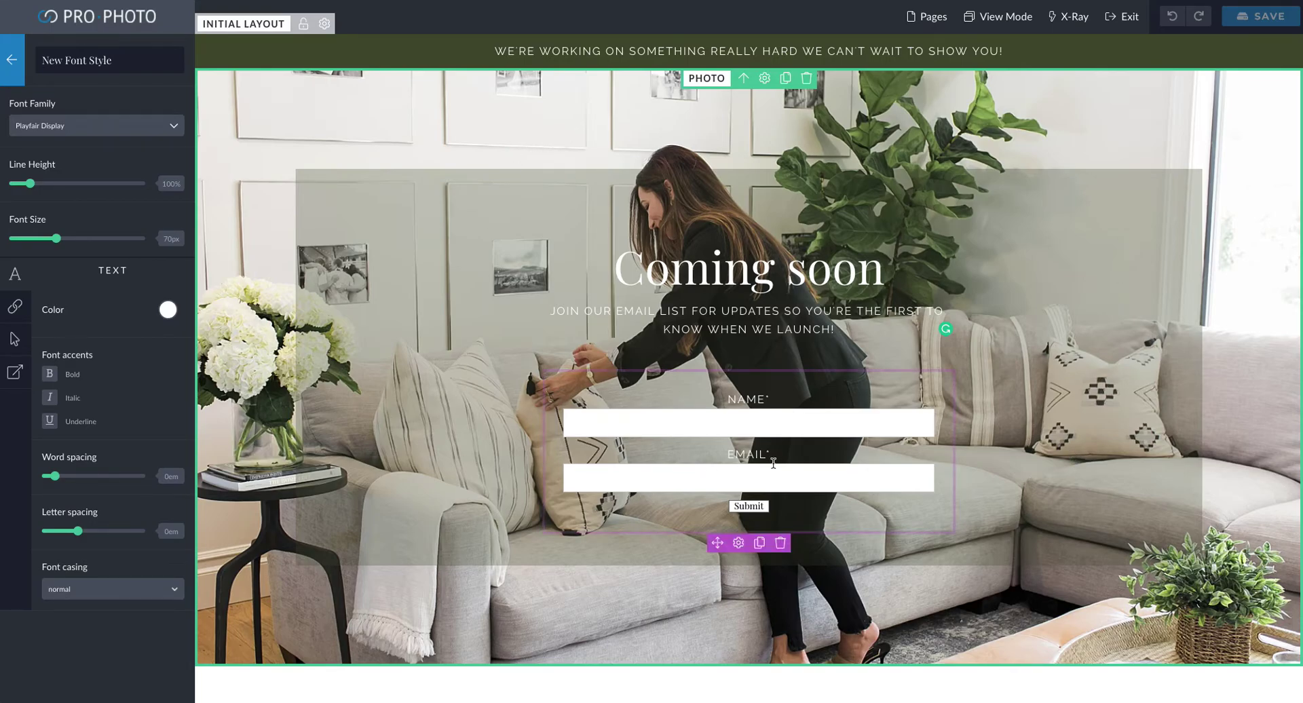
# Examine the global form settings, including the default email address for submission notifications, and close them without entering anything
pyautogui.click(17, 73)
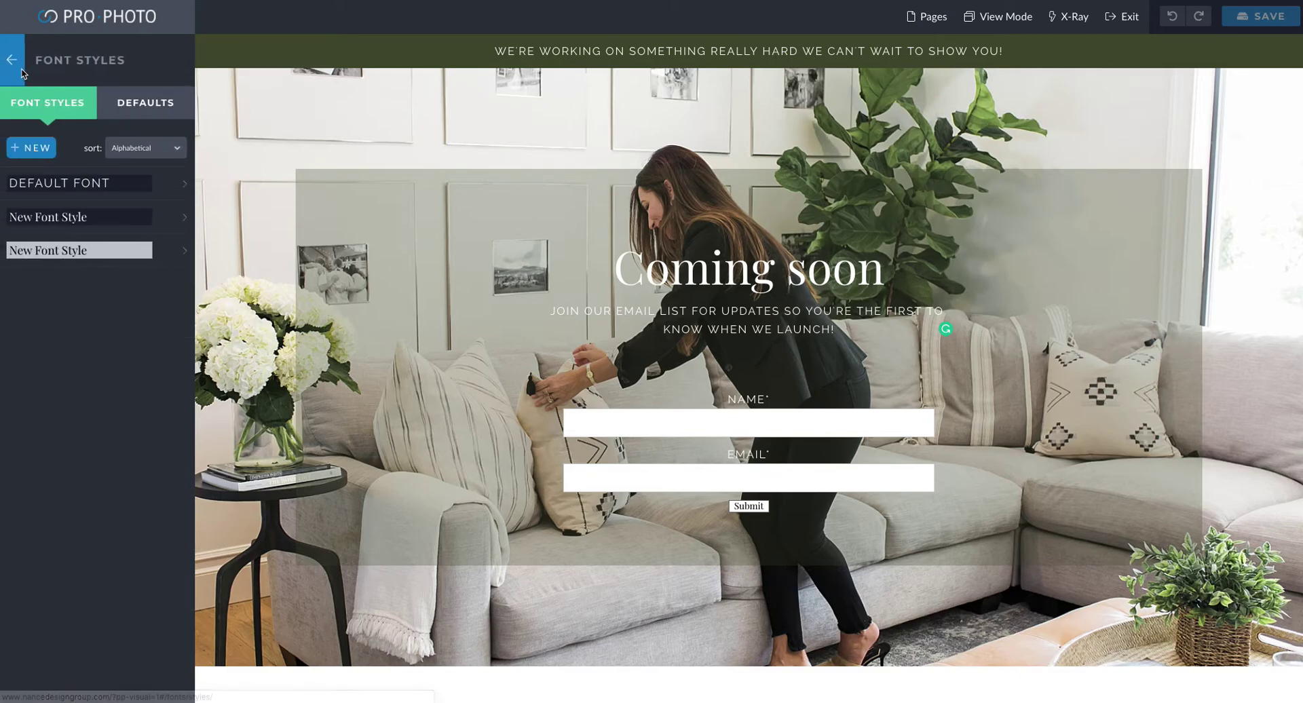
pyautogui.click(15, 75)
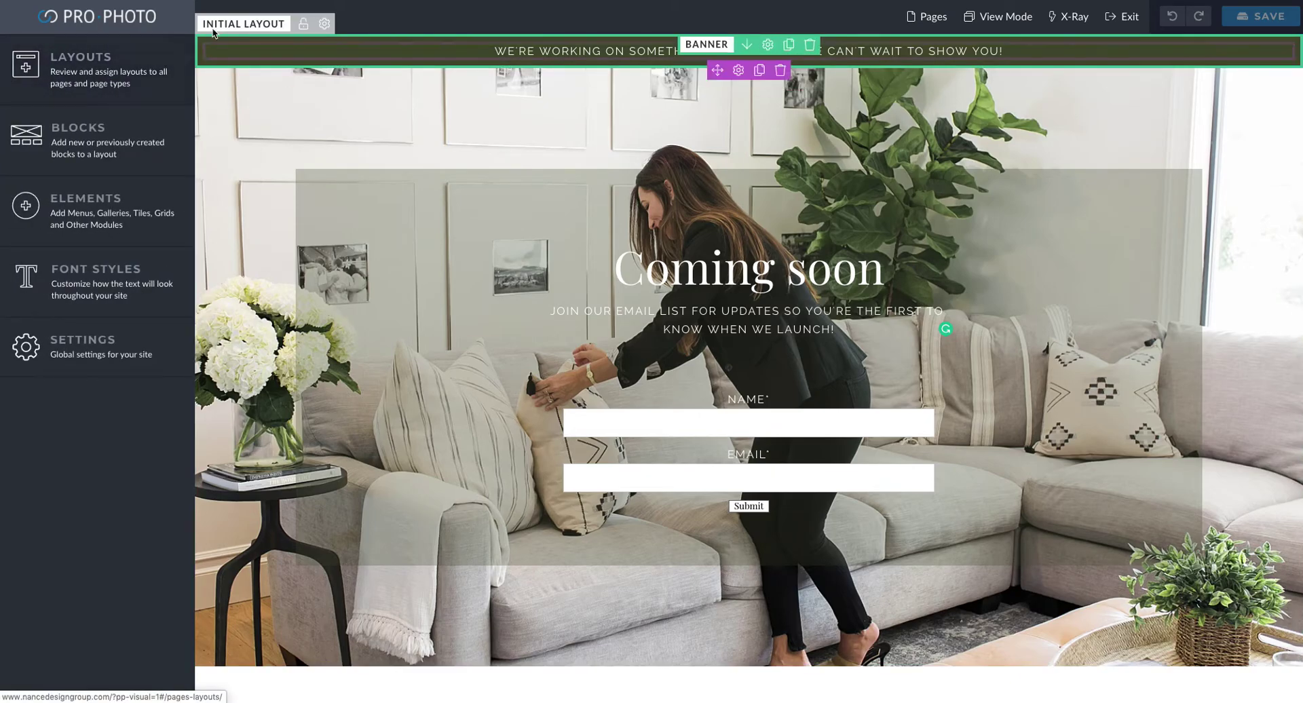
pyautogui.click(134, 361)
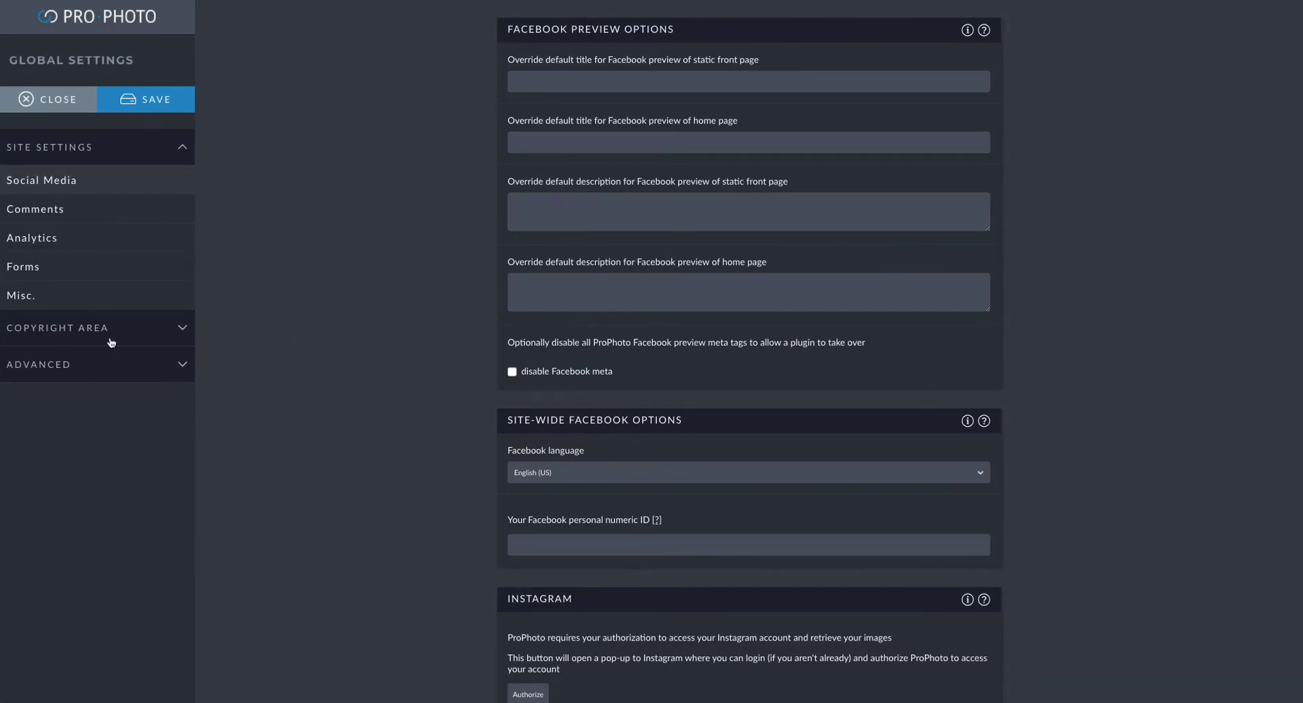
pyautogui.click(39, 265)
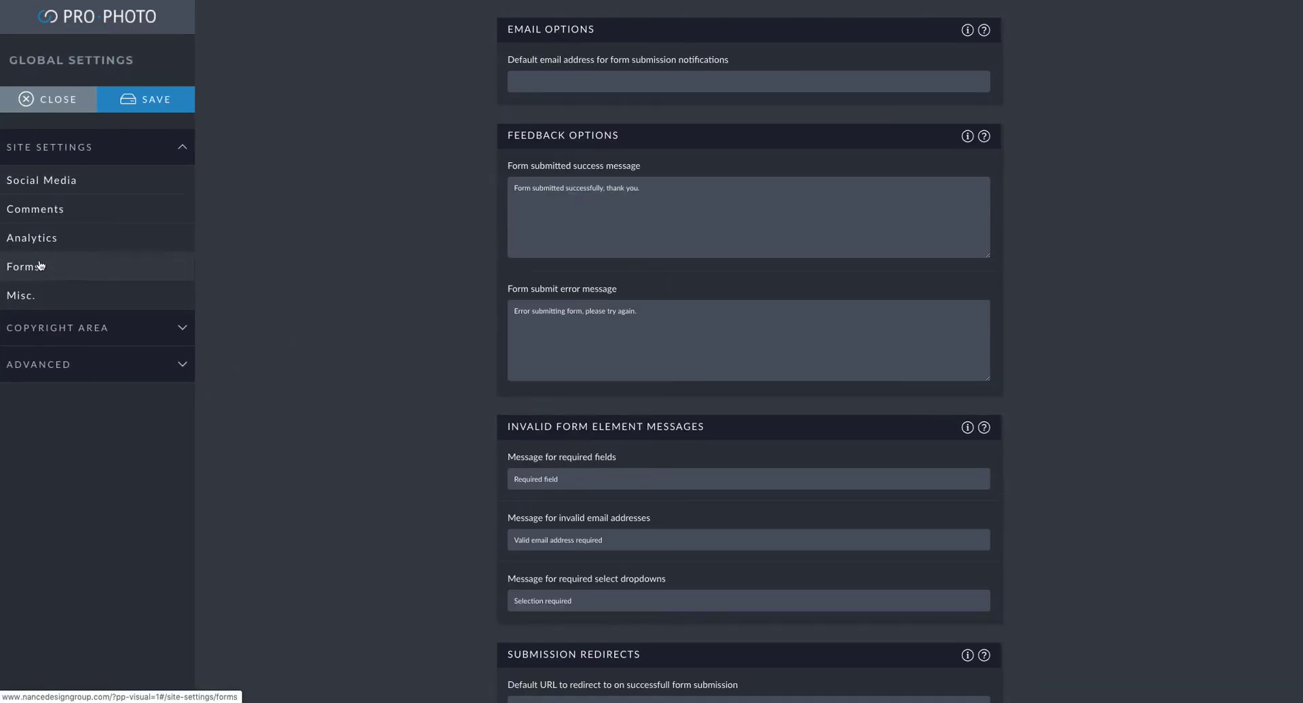
pyautogui.click(553, 78)
pyautogui.click(447, 90)
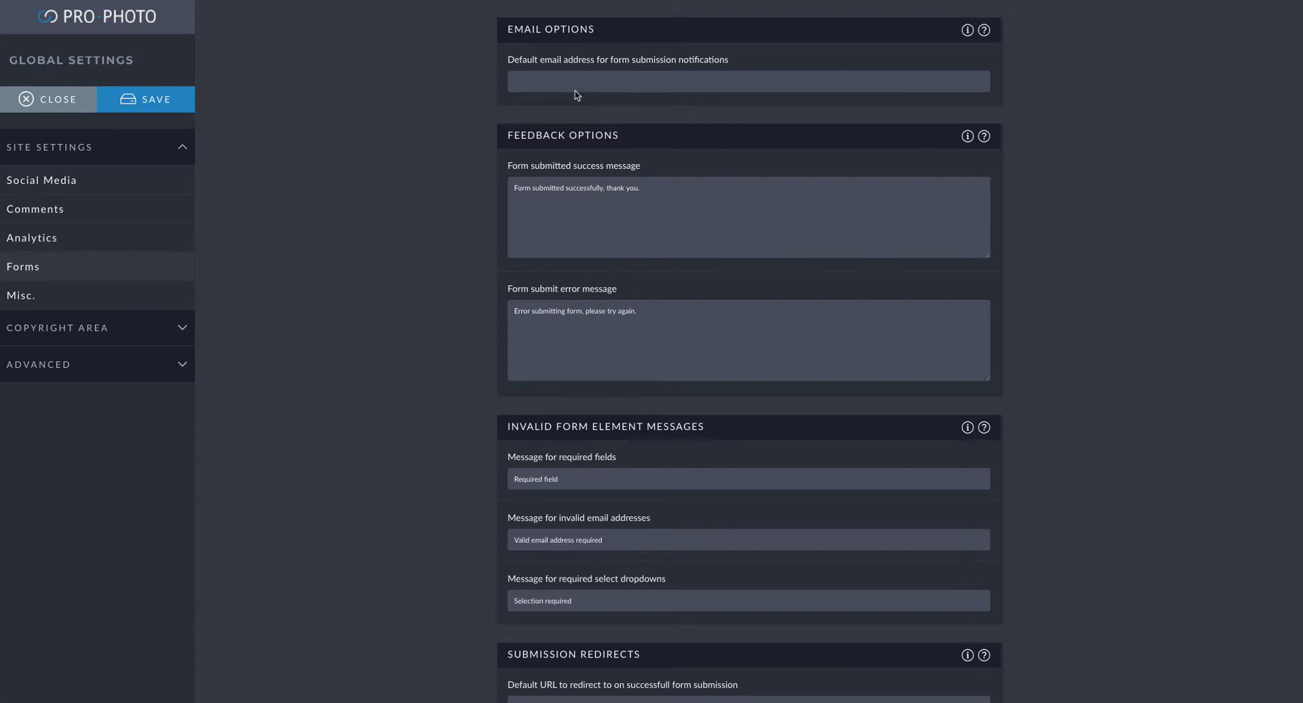
pyautogui.click(69, 98)
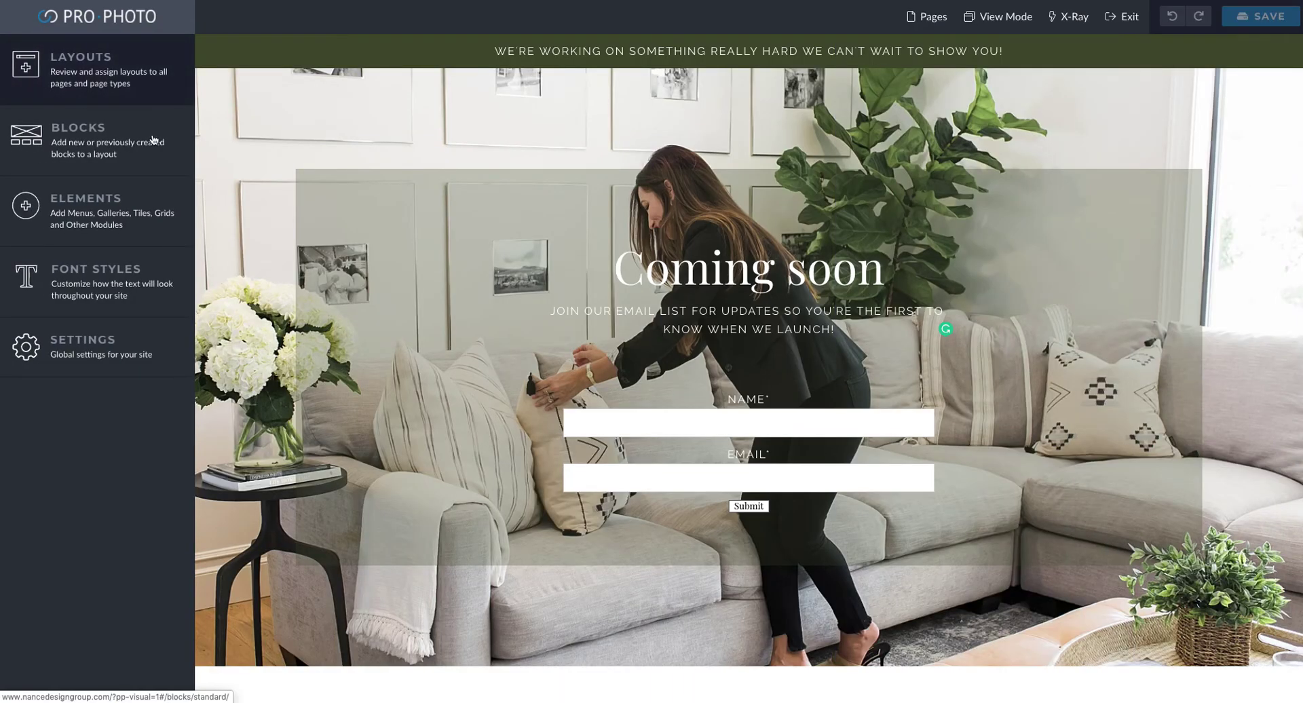